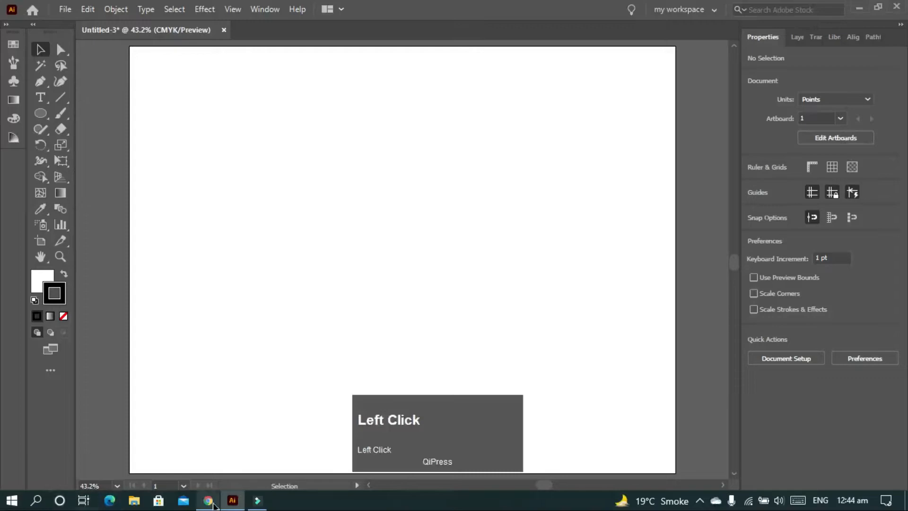
Copy the black-and-white soccer ball image from the browser's image results and paste it into the Illustrator document
right_click(634, 222)
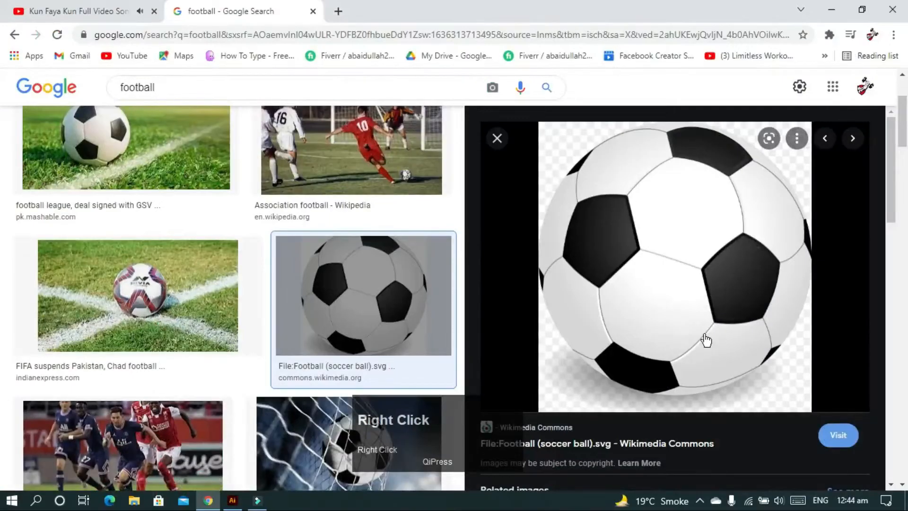
click(686, 370)
click(830, 8)
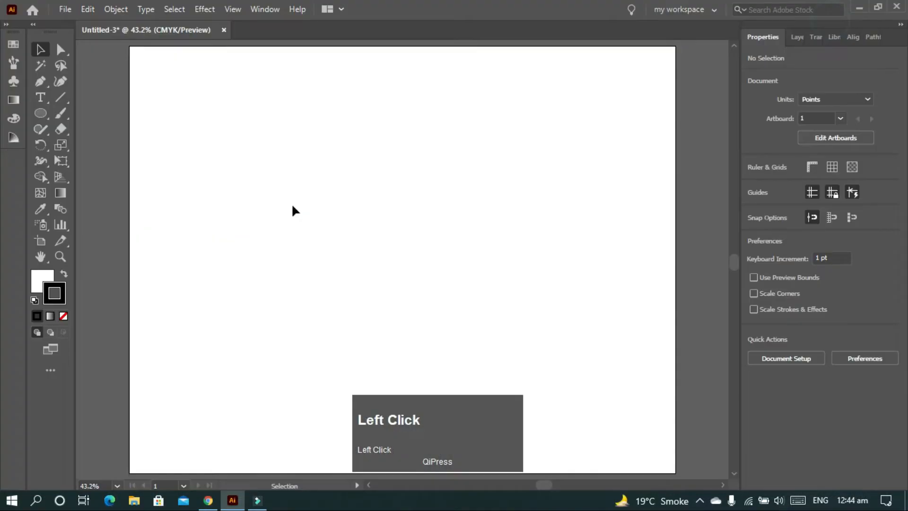
key(ctrl+v)
scroll(280, 234, down, 1)
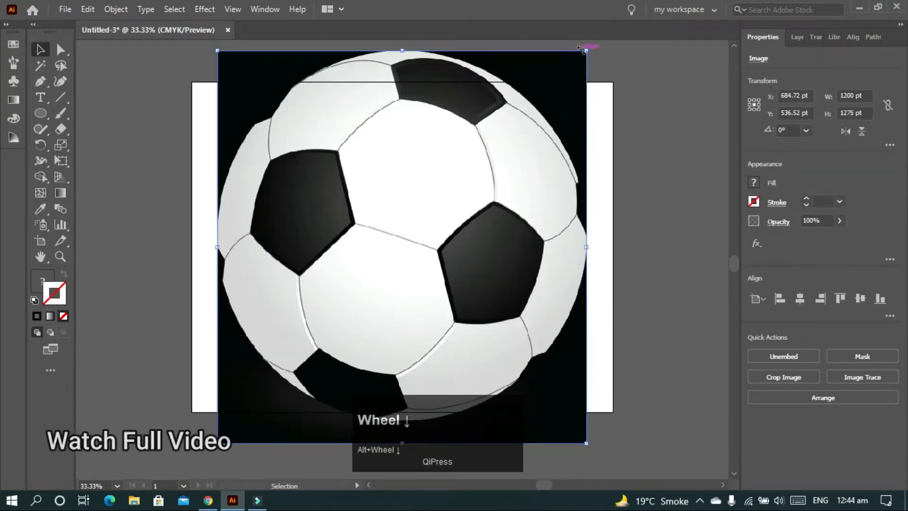
Scale the pasted ball image down proportionally and place it in the artboard's upper-left corner as a reference
drag(586, 52, 472, 174)
drag(428, 214, 286, 131)
scroll(421, 132, up, 1)
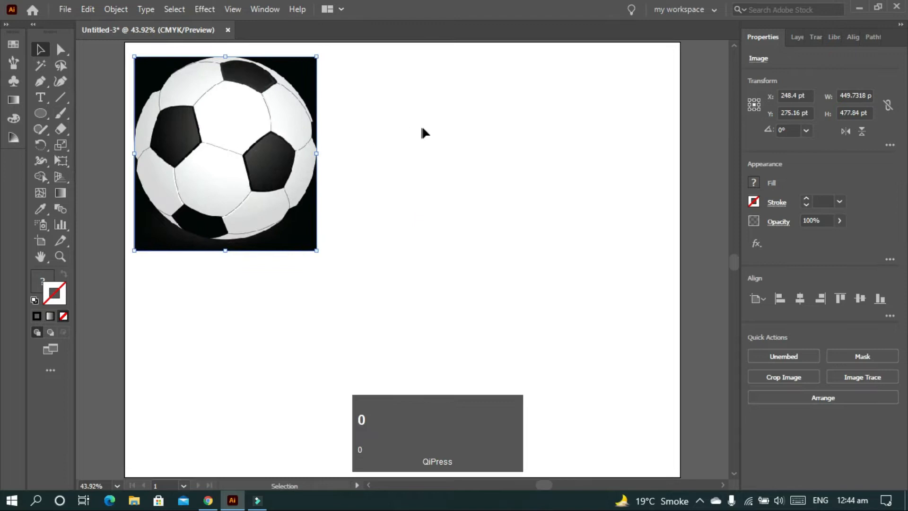
click(422, 132)
click(279, 218)
drag(315, 249, 289, 222)
drag(267, 178, 236, 144)
click(338, 174)
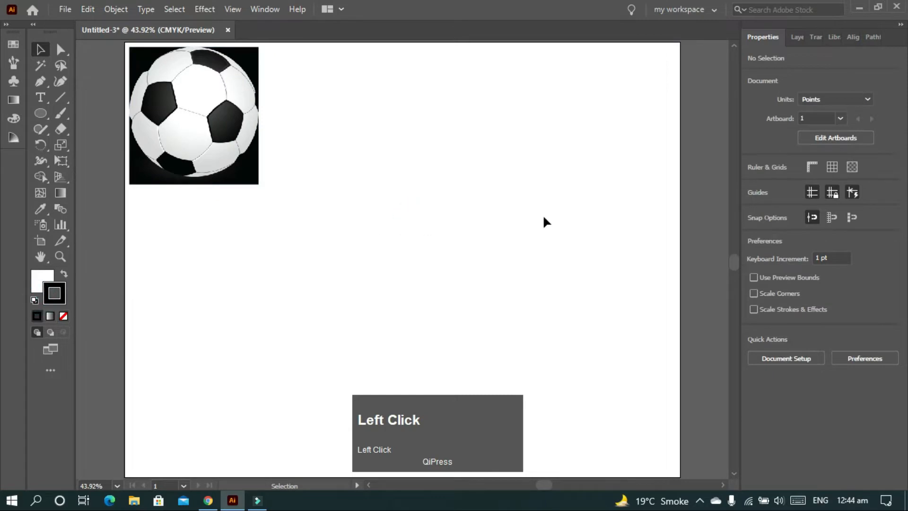
Draw a circle about 734 pt in diameter beside the reference image, slightly above the artboard's middle
key(l)
drag(435, 207, 490, 347)
key(v)
mouse_move(440, 187)
mouse_down()
mouse_move(439, 223)
mouse_move(458, 209)
mouse_move(447, 194)
mouse_up()
click(648, 180)
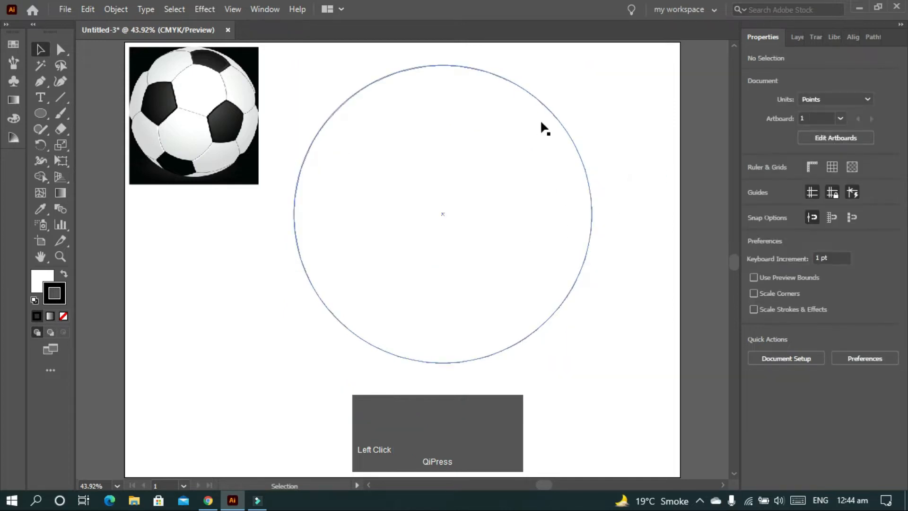
Add two vertical and two horizontal gradient mesh lines across the circle, forming a central square of four inner points
key(u)
click(480, 70)
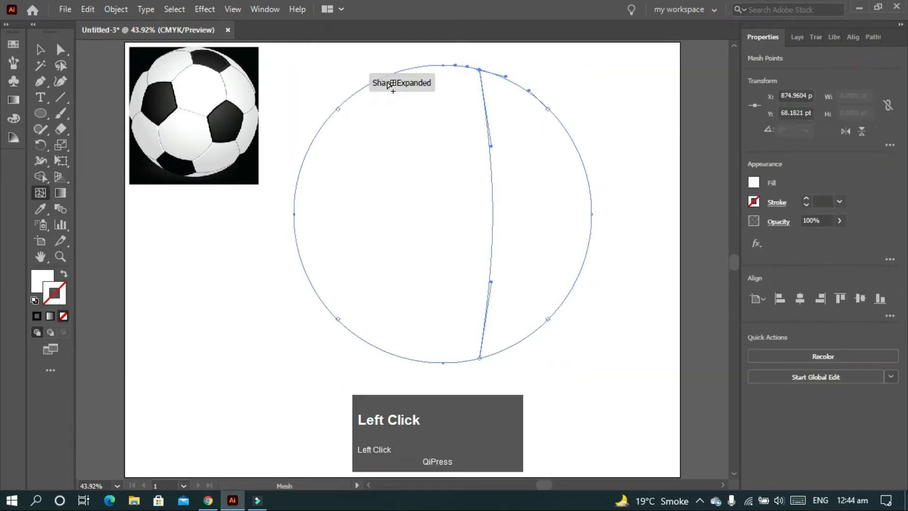
click(394, 74)
click(298, 177)
click(302, 261)
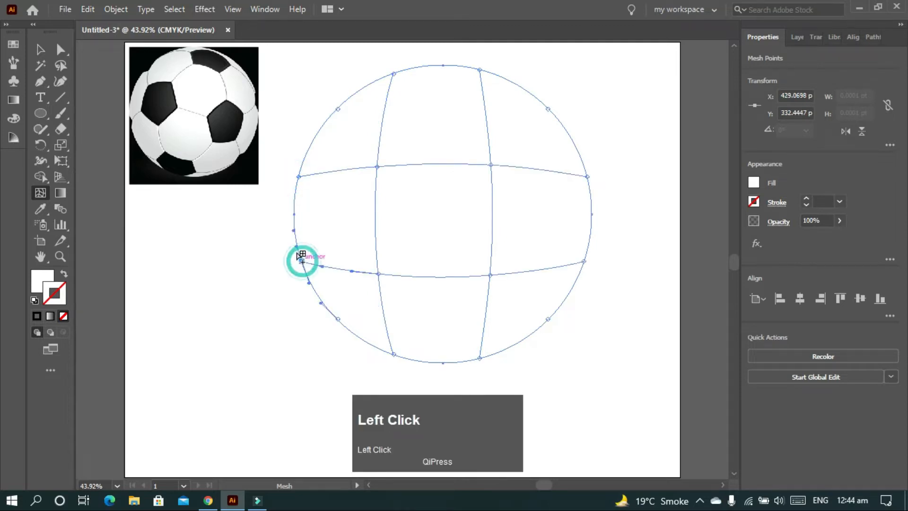
Fill the whole mesh circle with the light grey sampled from the lower part of the reference ball
key(v)
drag(657, 79, 301, 354)
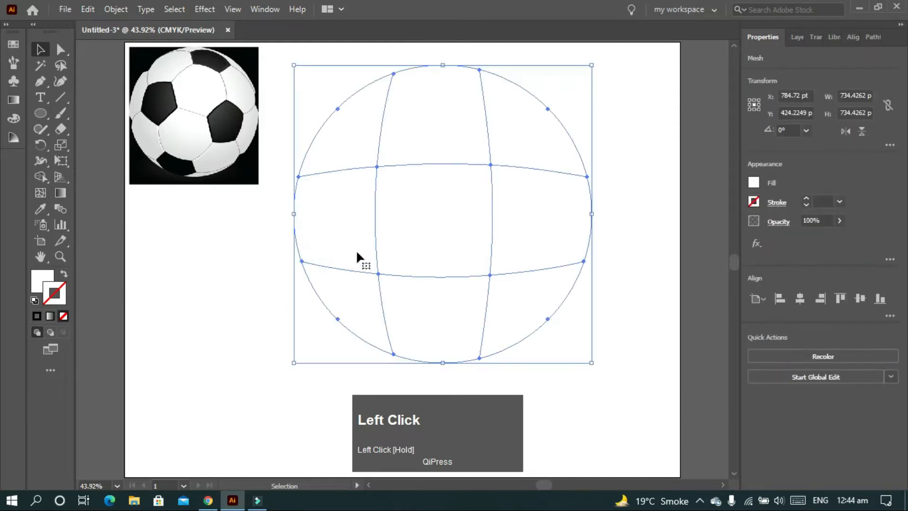
key(i)
click(213, 157)
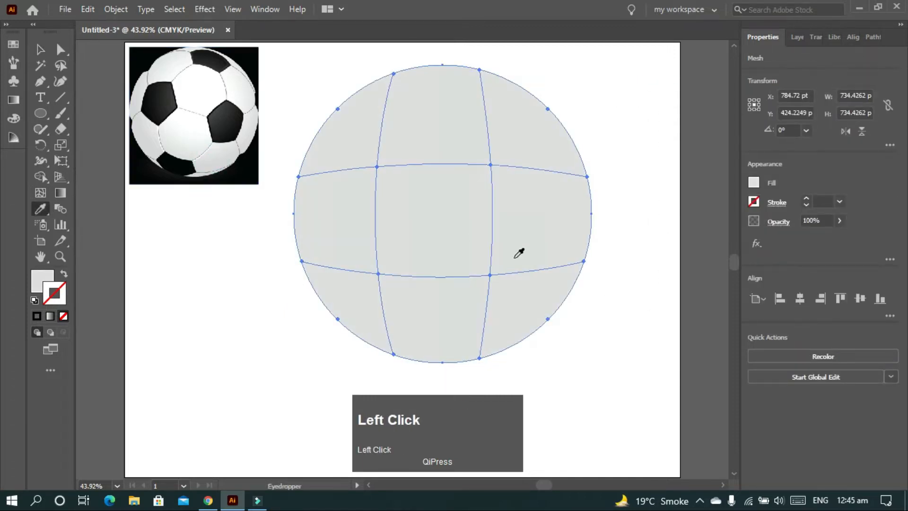
Recolor the two upper inner mesh points with the white sampled from the reference ball
key(a)
click(377, 166)
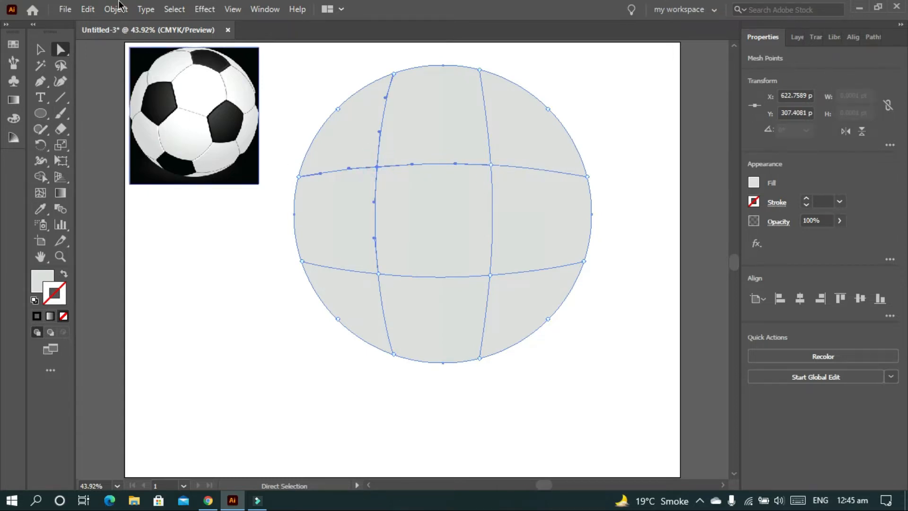
key(i)
click(190, 90)
key(a)
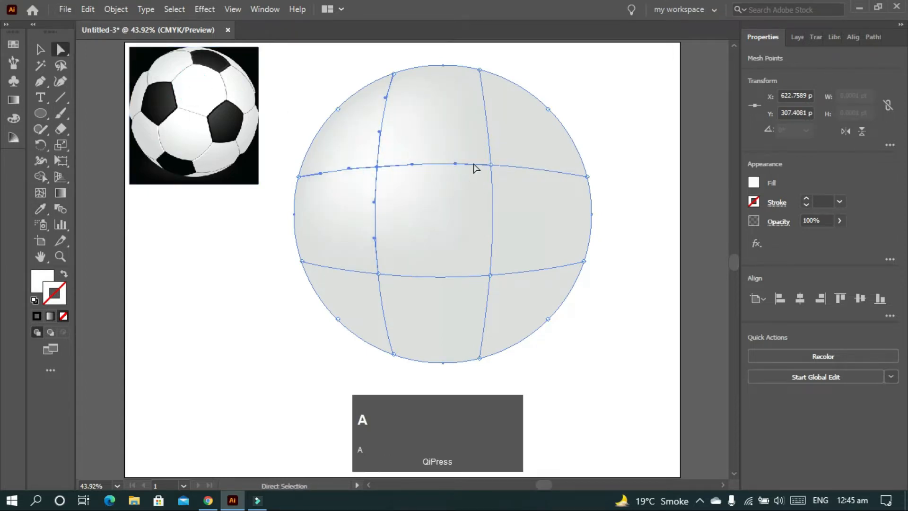
click(491, 165)
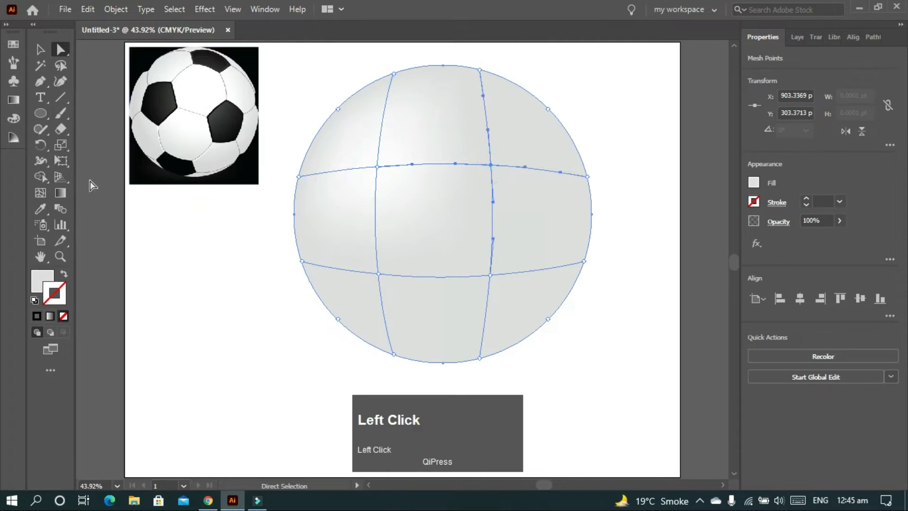
key(i)
click(197, 95)
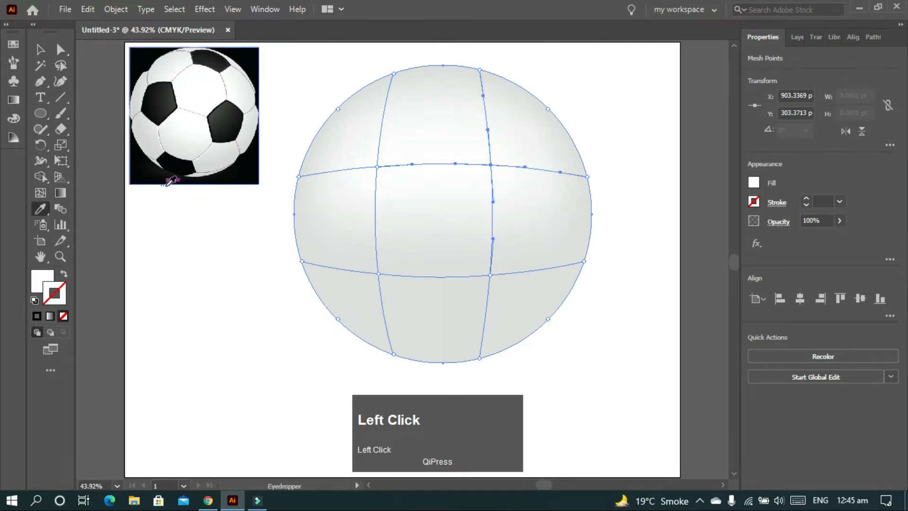
Recolor the two lower inner mesh points with the white sampled from the reference ball
key(a)
click(378, 273)
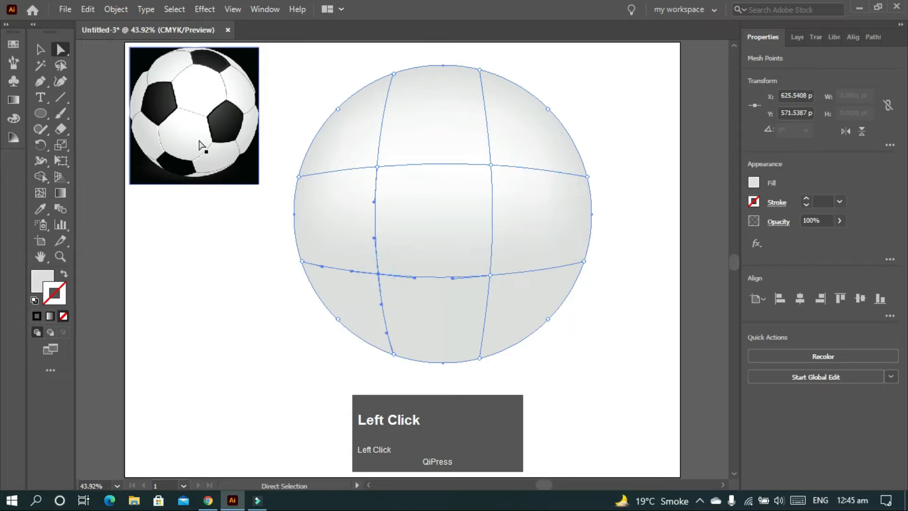
key(i)
click(197, 91)
key(a)
click(490, 275)
key(i)
click(198, 88)
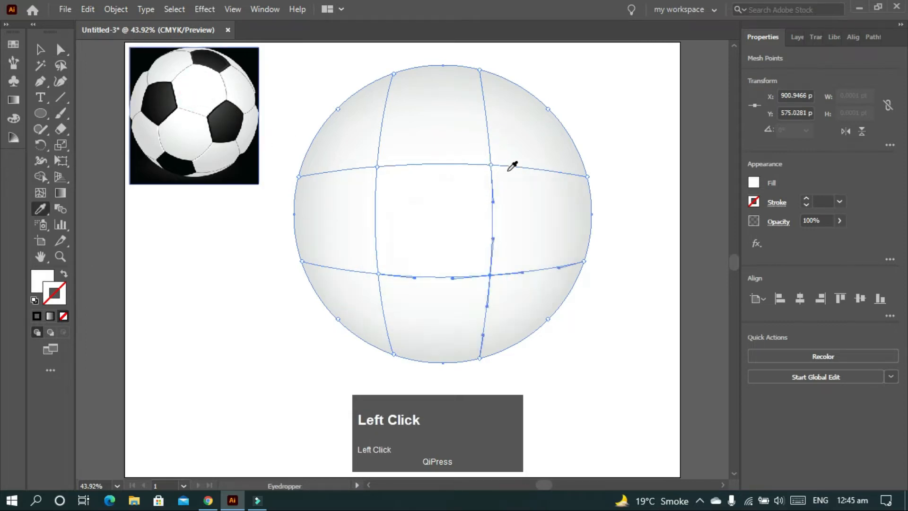
Reposition the four inner mesh points, shifting mainly the lower pair and the upper-right one closer to the circle's center
key(a)
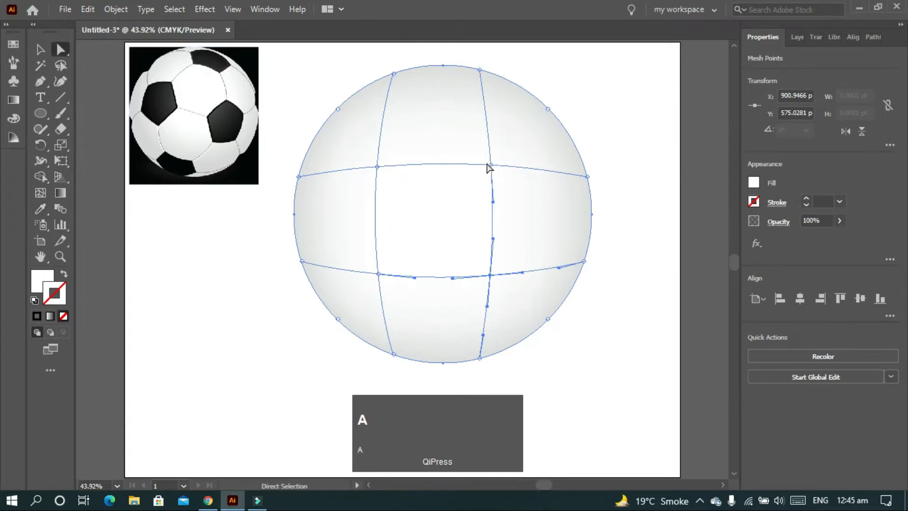
drag(489, 166, 469, 178)
drag(377, 167, 377, 242)
drag(378, 275, 383, 244)
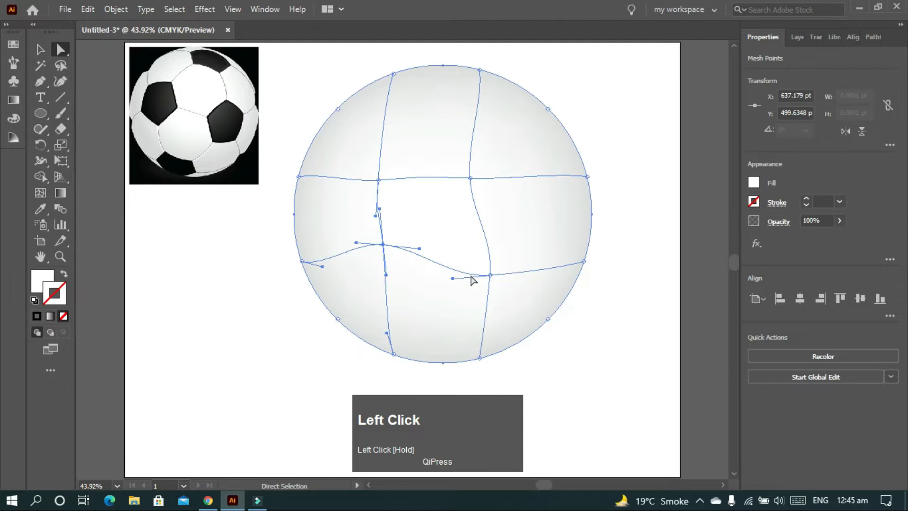
drag(489, 275, 475, 254)
drag(378, 180, 374, 165)
click(602, 179)
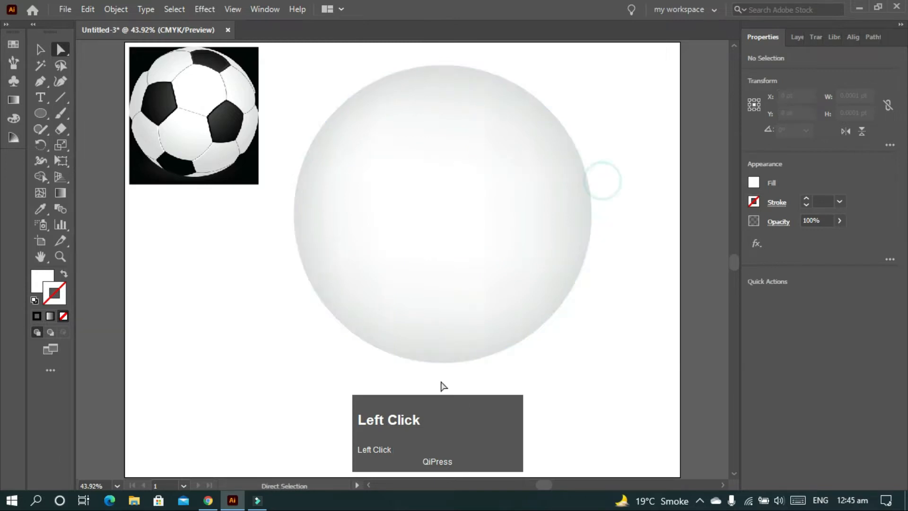
key(v)
click(574, 178)
click(643, 114)
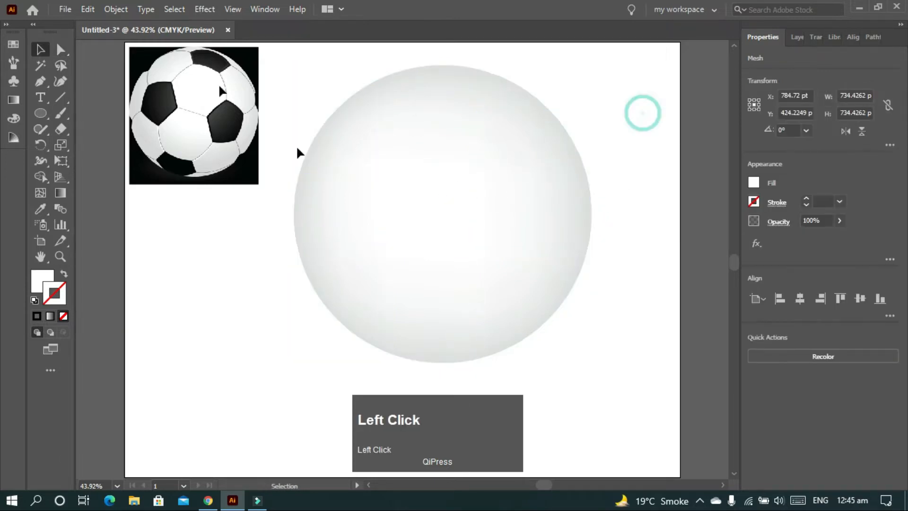
click(526, 111)
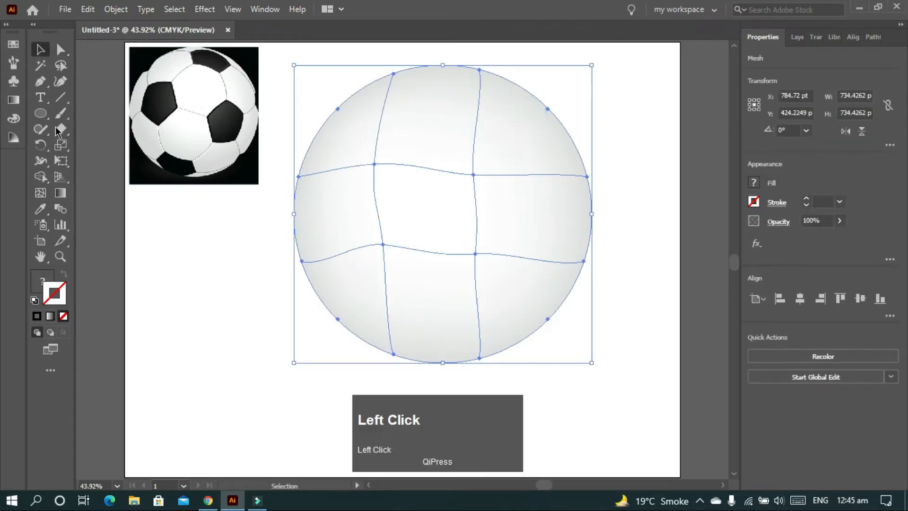
Draw an upright pentagon about 69 pt..
right_click(41, 113)
click(94, 160)
drag(623, 218, 599, 234)
key(Down)
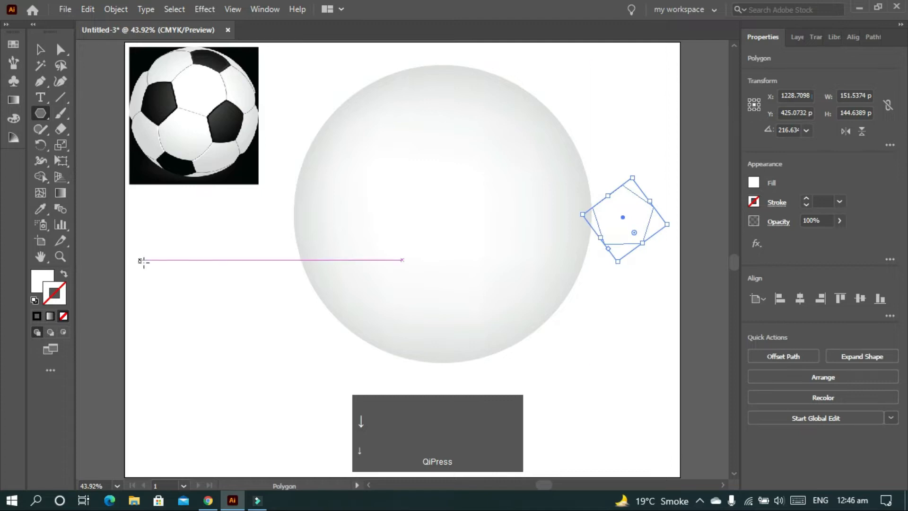
Give the pentagon a 1 pt black stroke with no fill and place it over the circle's upper-right edge
click(34, 300)
key(v)
drag(594, 218, 520, 87)
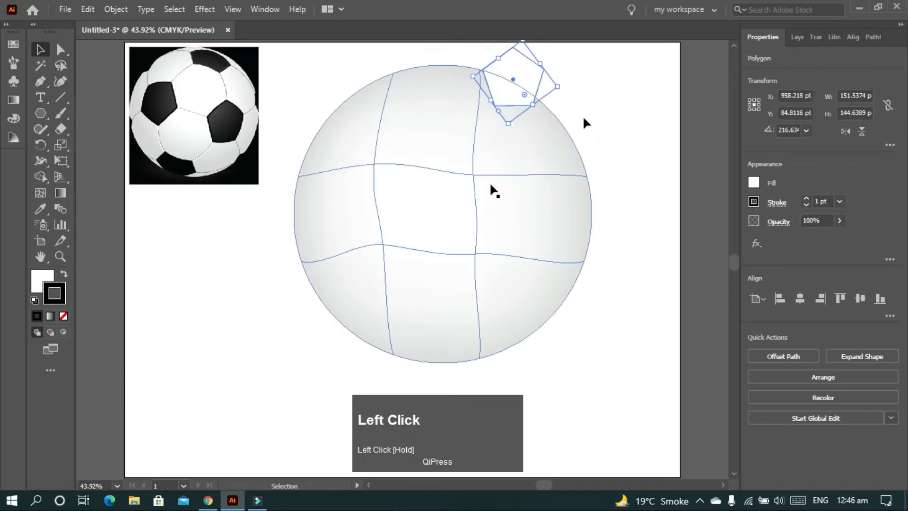
click(46, 282)
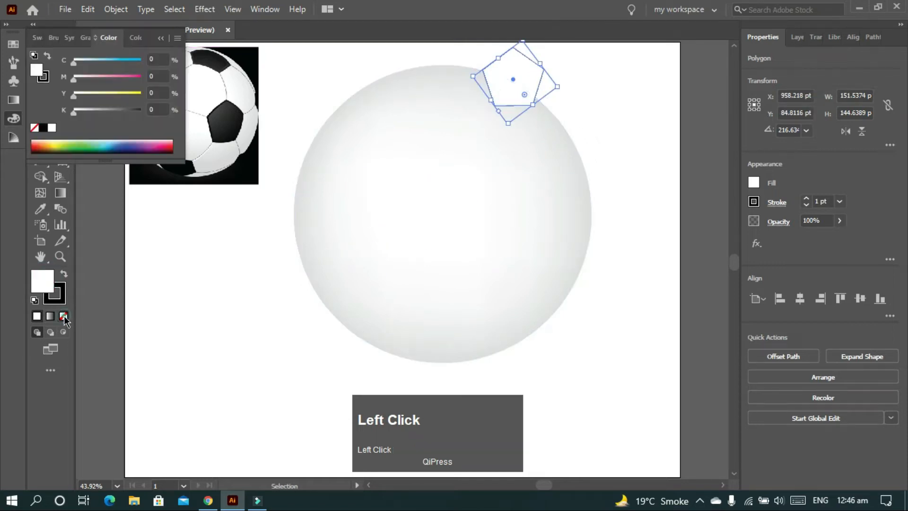
click(162, 39)
drag(515, 76, 520, 78)
click(64, 274)
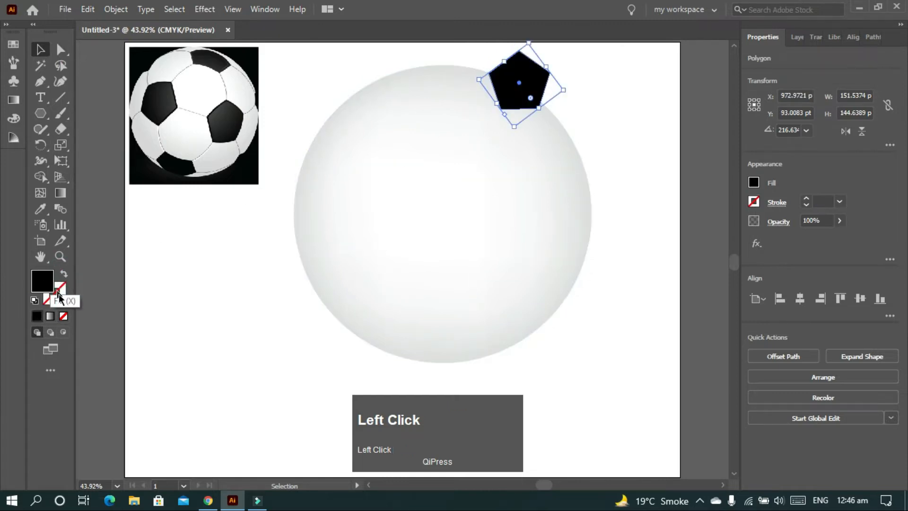
click(56, 294)
click(594, 110)
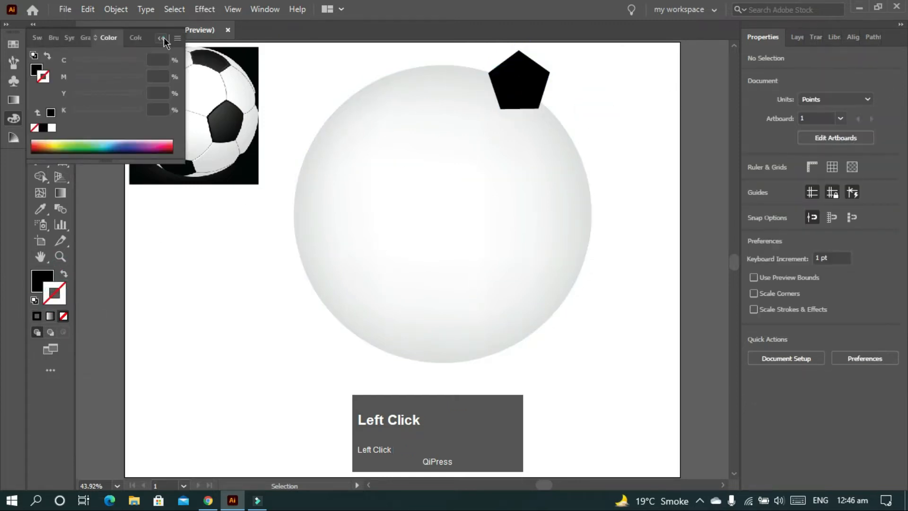
click(163, 38)
click(64, 274)
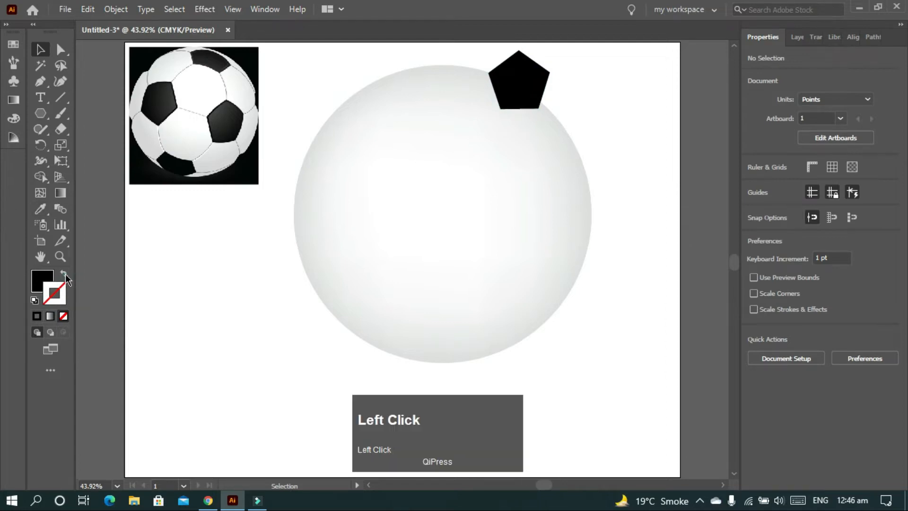
click(518, 79)
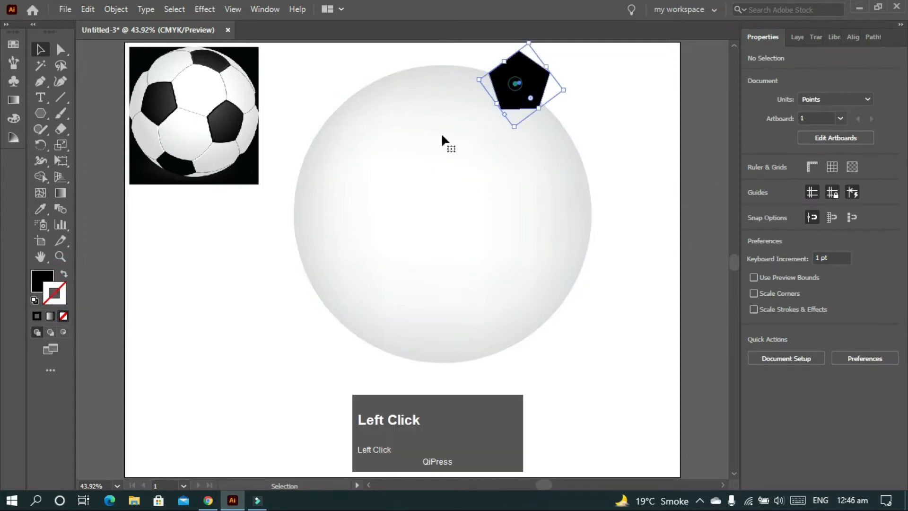
click(64, 274)
Duplicate the outlined pentagon to make eight in total, three inside the circle and five spread around its edge
drag(531, 79, 302, 290)
drag(251, 247, 383, 180)
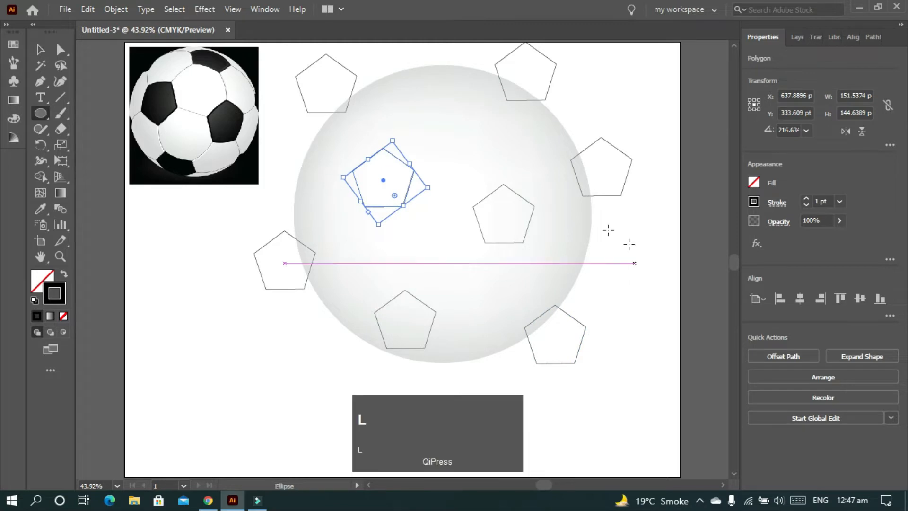
click(644, 269)
Draw a 734.43 pt circle exactly over the shaded ball, with the default white fill and 1 pt black stroke
key(l)
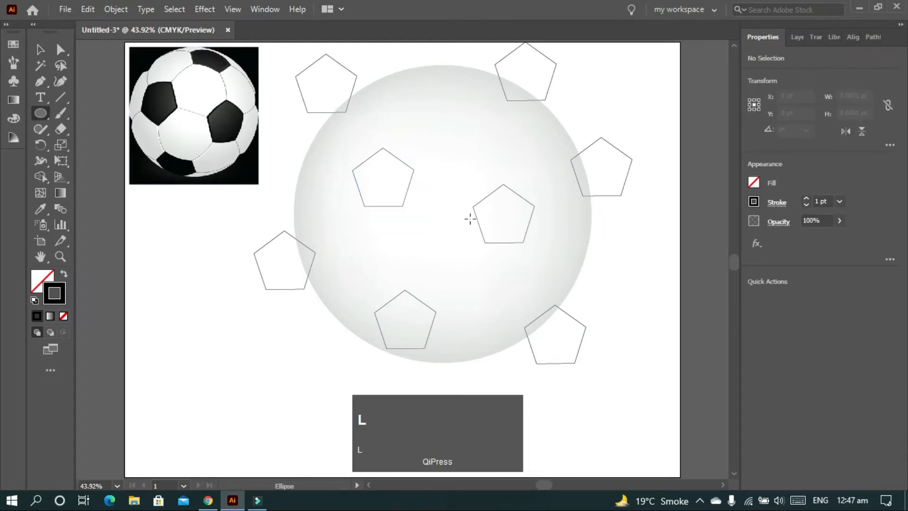
drag(442, 214, 482, 363)
click(34, 300)
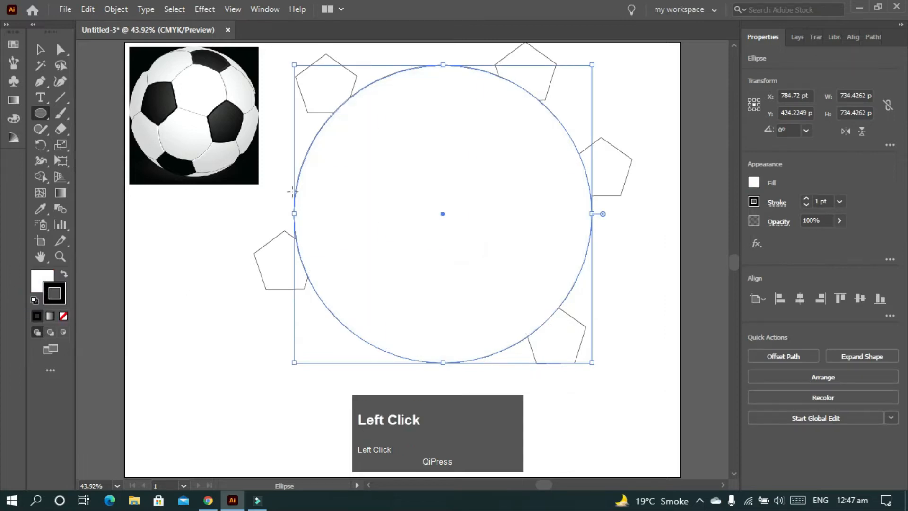
Remove the parts of the five edge pentagons that lie outside the circle using Shape Builder
key(v)
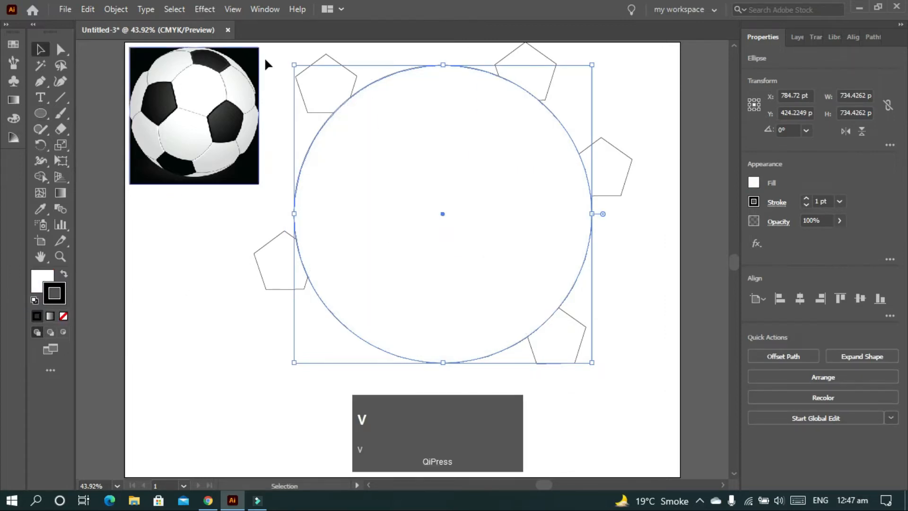
drag(365, 191, 657, 466)
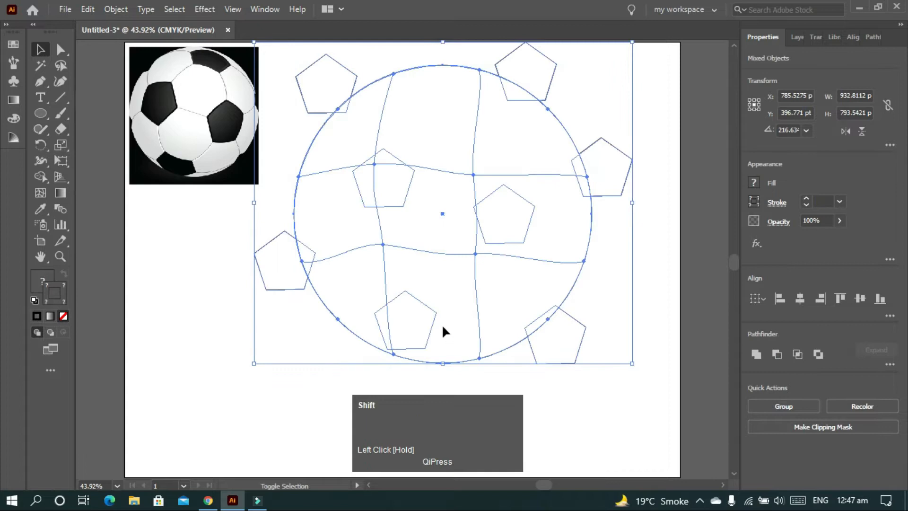
key(shift+m)
alt+click(560, 354)
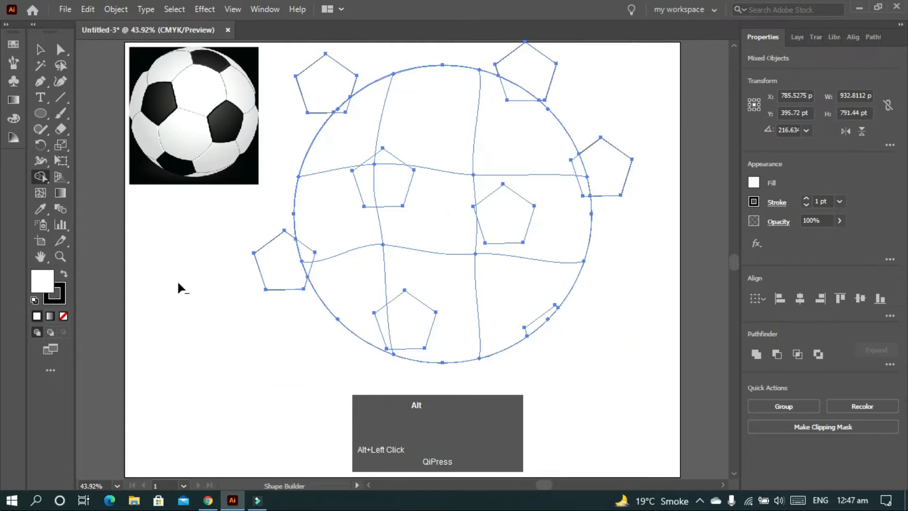
alt+click(270, 264)
alt+click(526, 65)
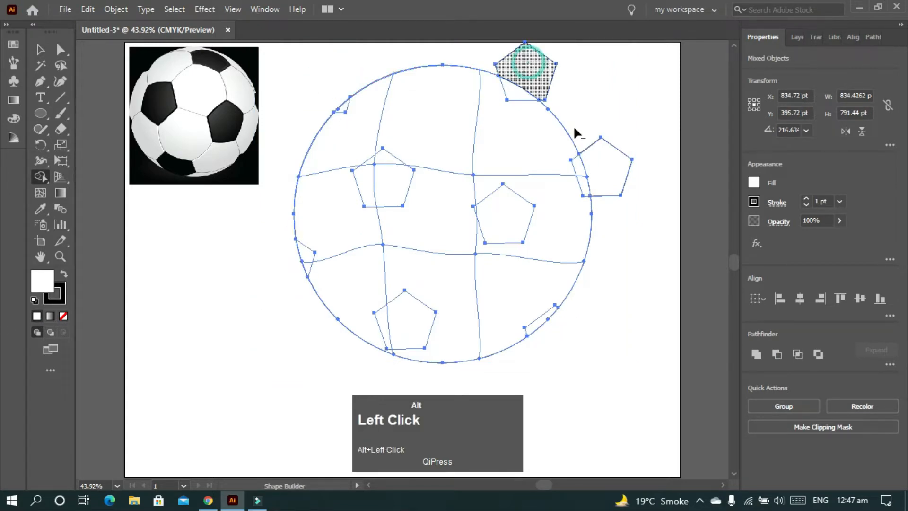
alt+click(611, 175)
click(628, 133)
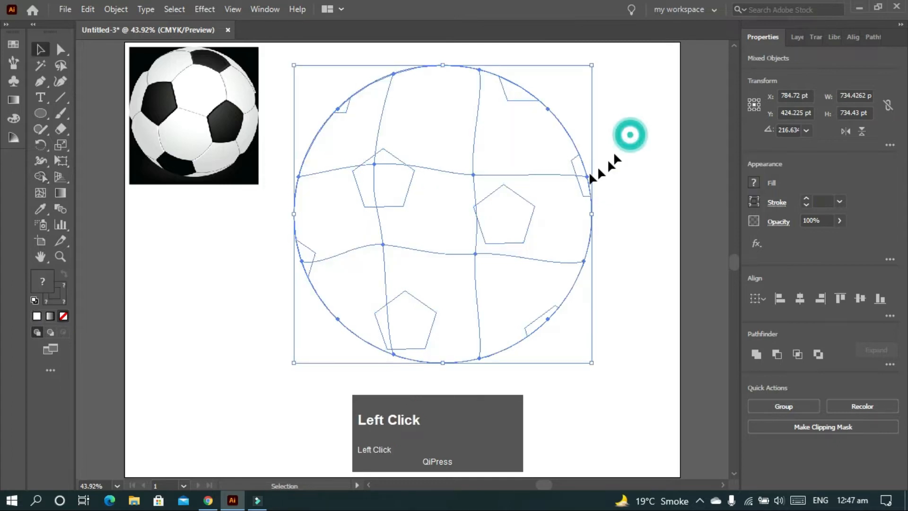
Delete the white circle covering the shaded mesh ball
click(480, 189)
key(Delete)
key(ctrl+z)
click(496, 220)
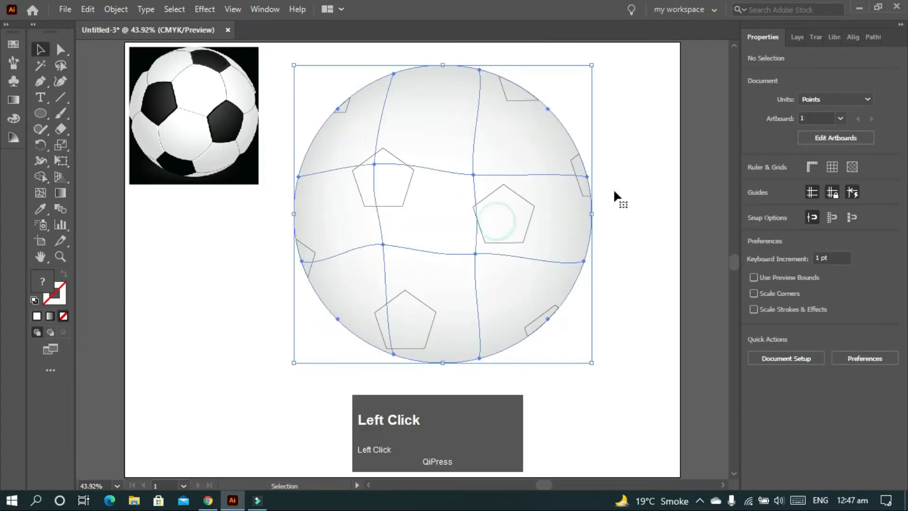
Give all eight pentagon patches a solid black fill with no stroke by swapping their fill and stroke
click(517, 203)
shift+click(409, 165)
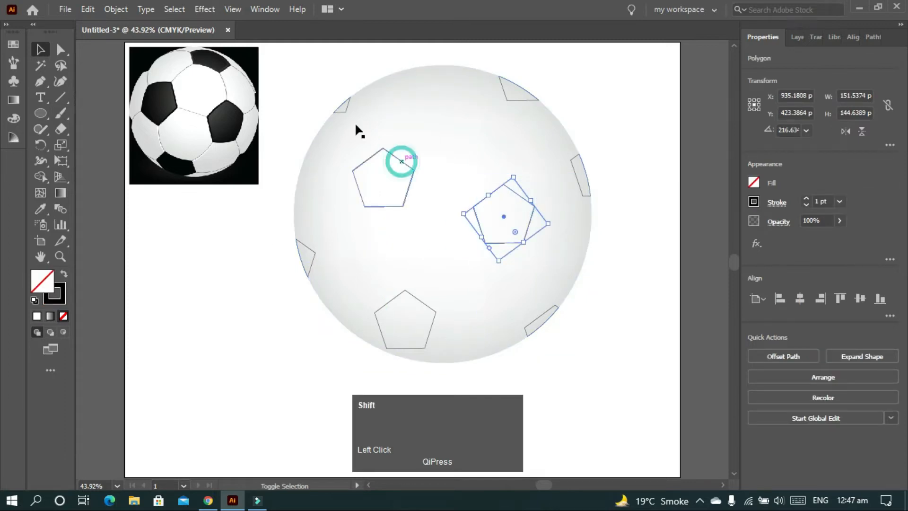
shift+click(343, 105)
shift+click(506, 88)
shift+click(575, 170)
shift+click(309, 265)
shift+click(378, 313)
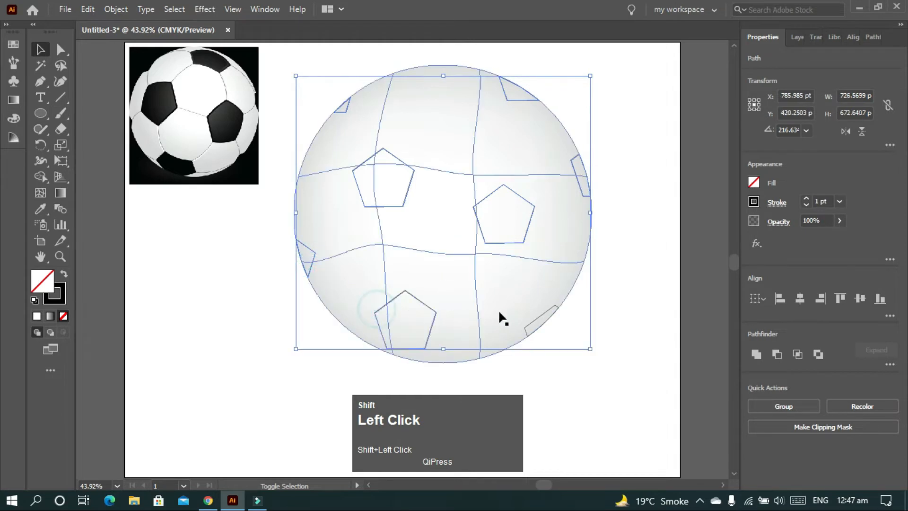
shift+click(538, 321)
click(63, 273)
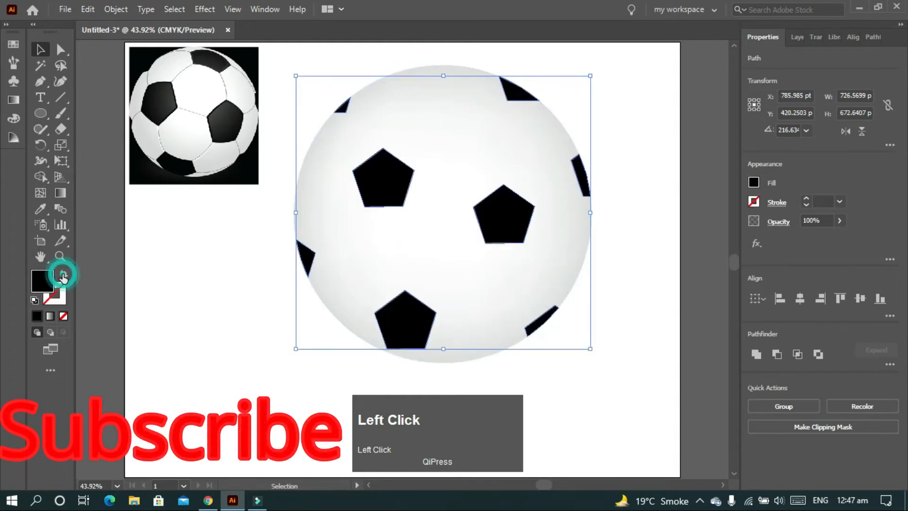
click(611, 220)
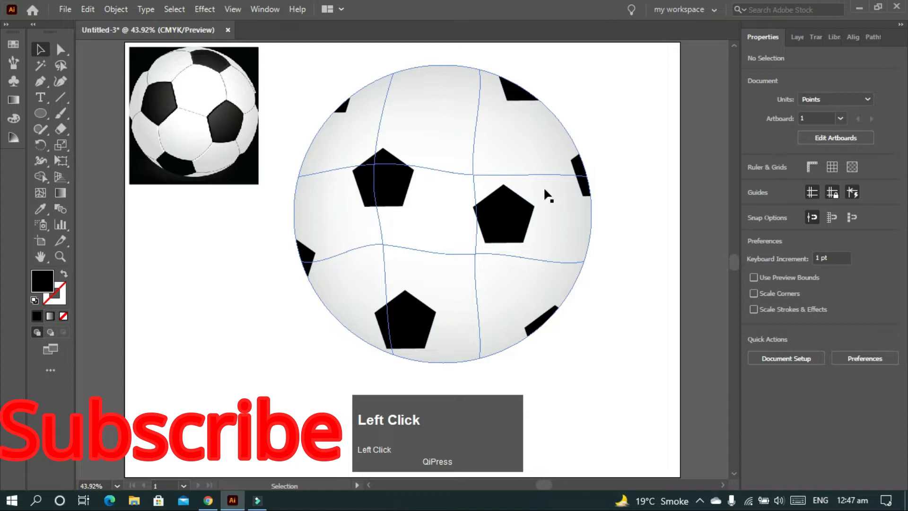
Narrow the pentagon right of the ball's centre to about 118 by 155 pt with the Scale tool
click(515, 218)
key(s)
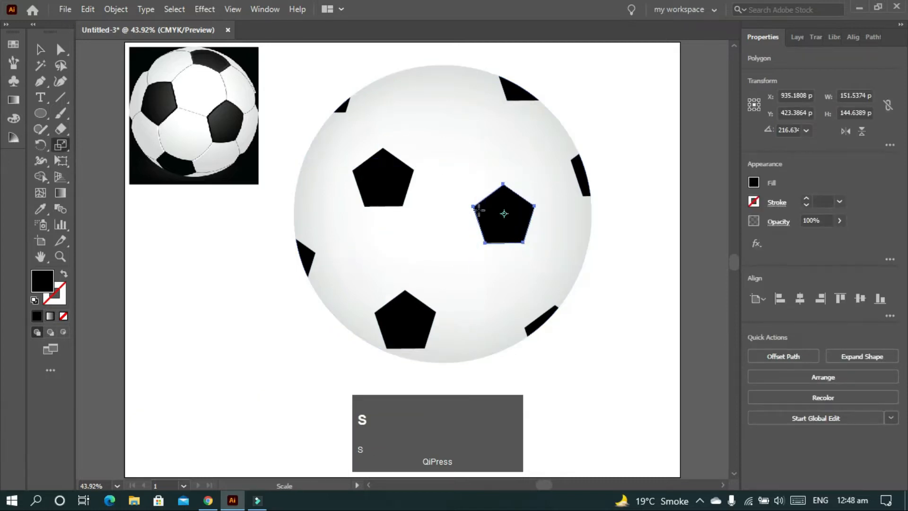
drag(474, 206, 487, 206)
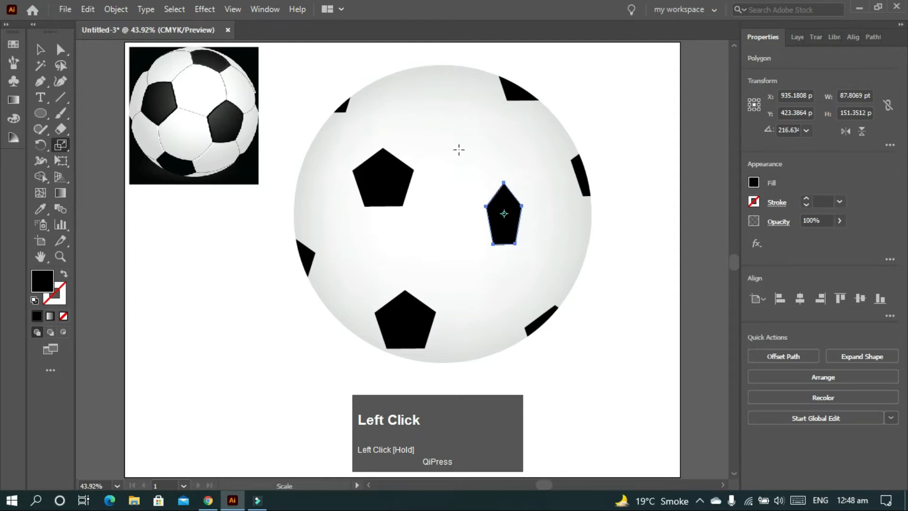
drag(517, 244, 521, 247)
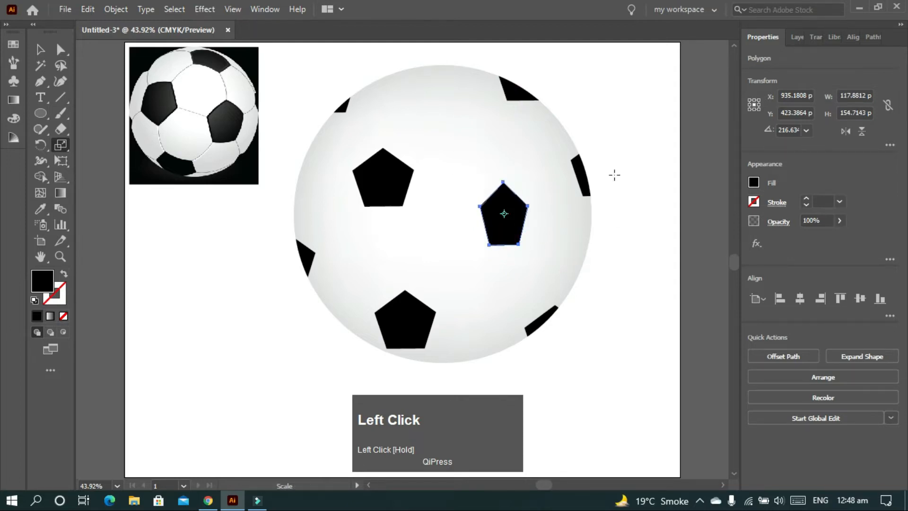
drag(413, 169, 411, 169)
key(z)
Enlarge the ball's upper-left inner pentagon to about 192 by 188 pt and rotate it to about 207.1°
key(v)
click(381, 182)
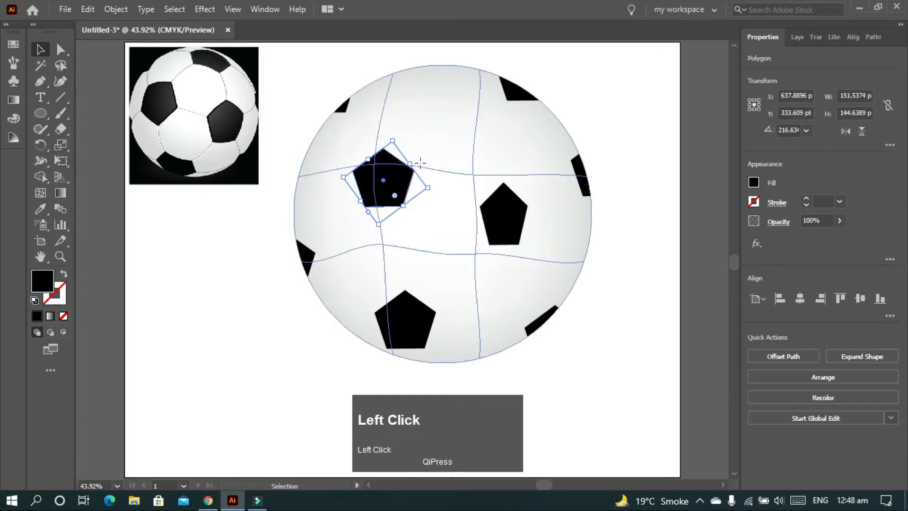
key(s)
drag(414, 170, 421, 176)
key(r)
key(s)
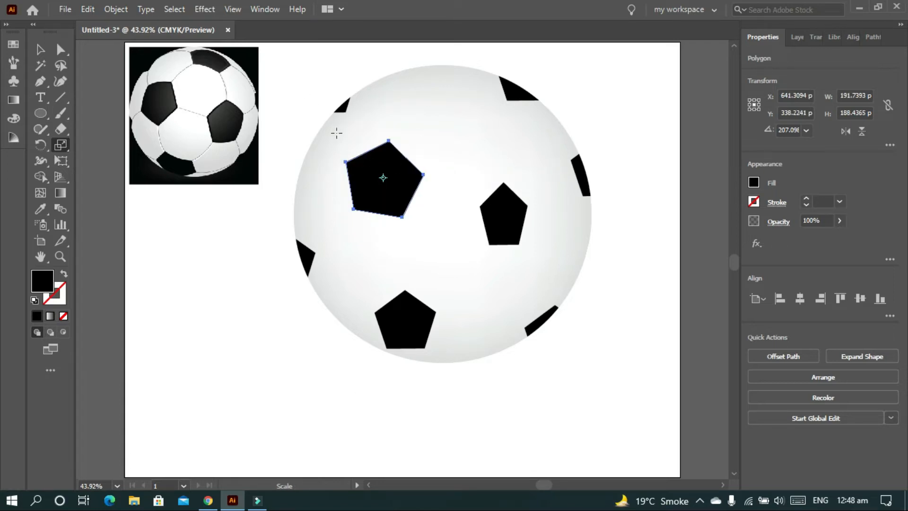
key(v)
click(608, 121)
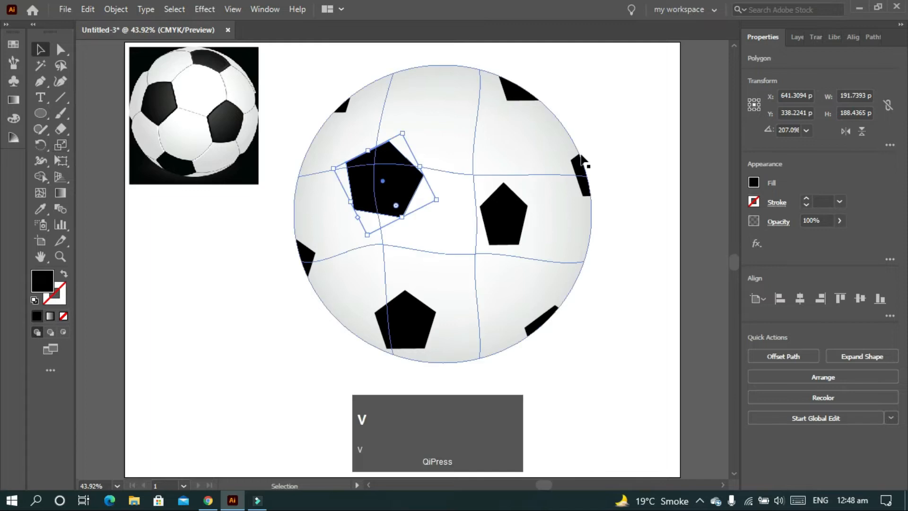
Duplicate the large pentagon near the ball's top edge and flatten the copy to about 164 by 119 pt
click(381, 188)
drag(381, 185, 441, 103)
key(s)
key(v)
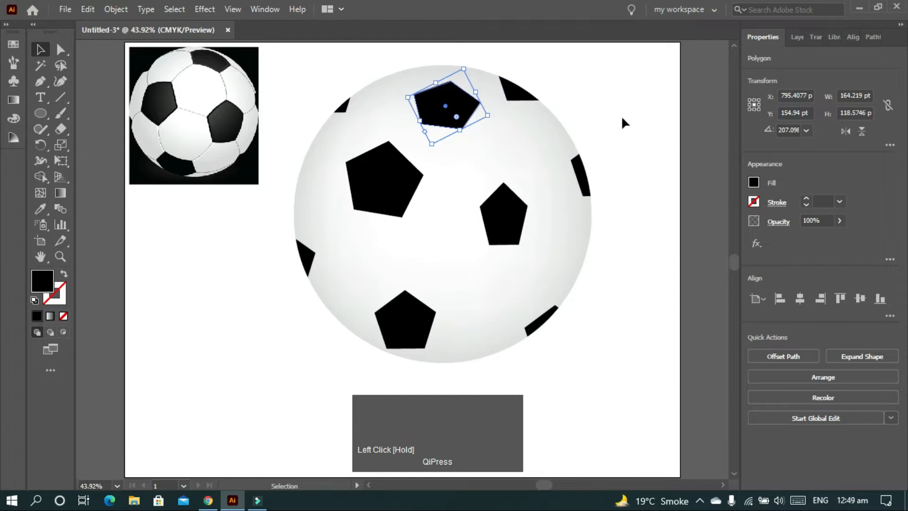
Flatten the pentagon near the ball's bottom to about 141 by 101 pt and rotate it to about 243.6°
click(420, 312)
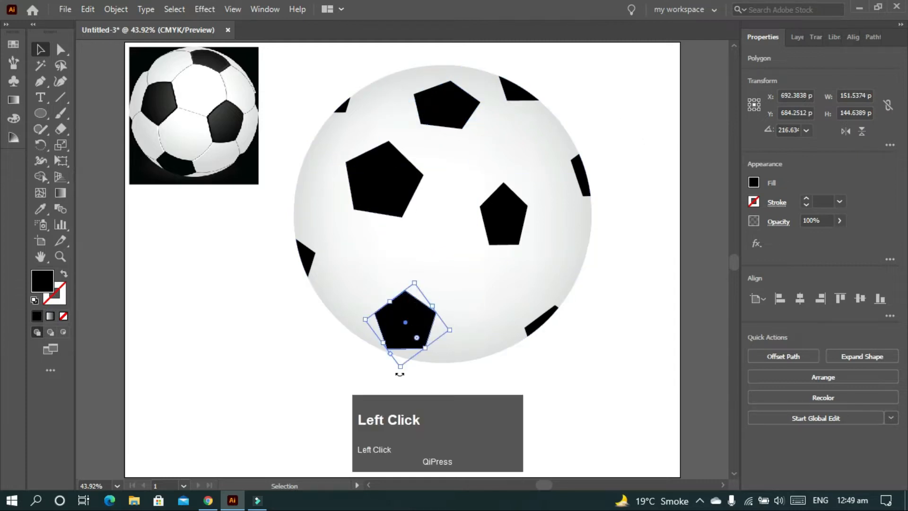
key(s)
drag(435, 312, 432, 316)
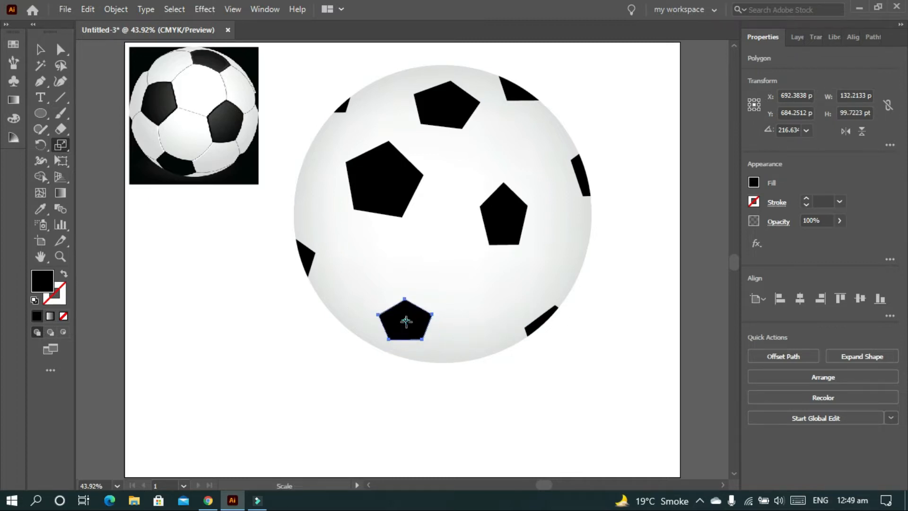
key(r)
drag(432, 315, 419, 310)
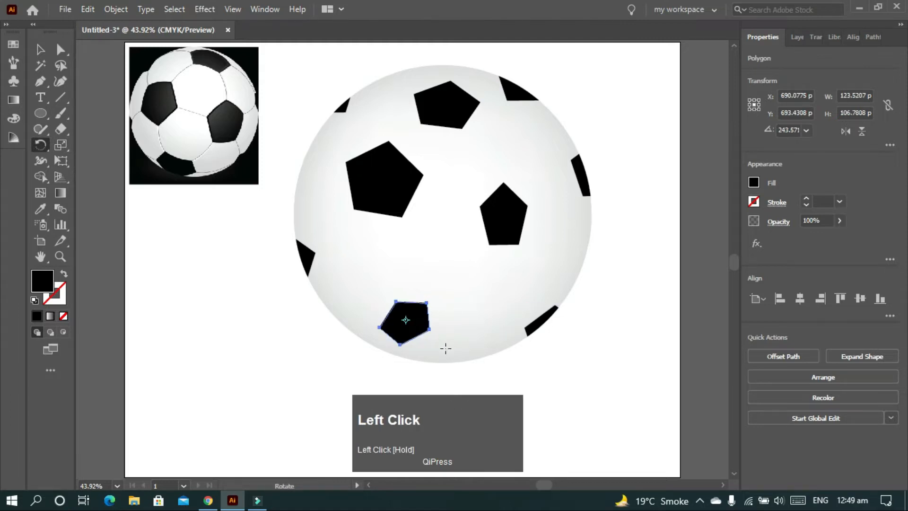
key(s)
drag(434, 333, 438, 333)
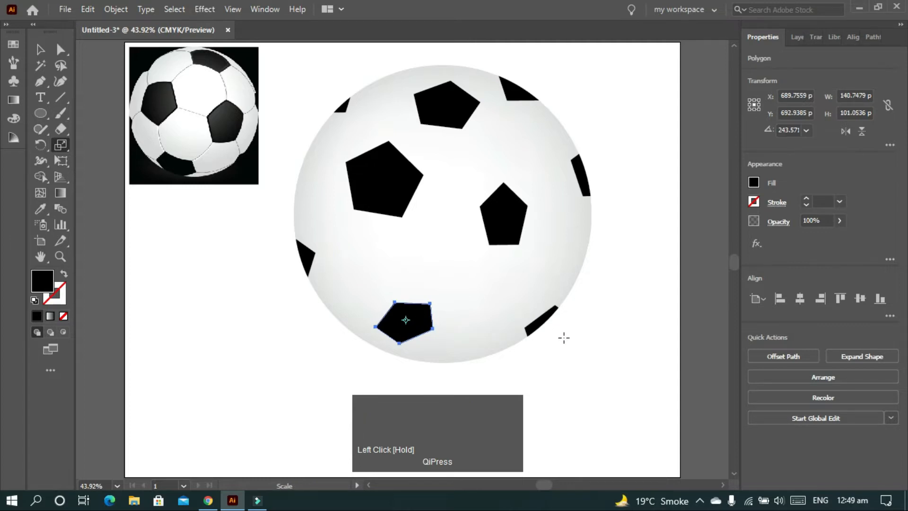
key(v)
click(612, 241)
Fill the large pentagon with a linear white-to-black gradient and move the reference image to the ball's lower left
click(381, 195)
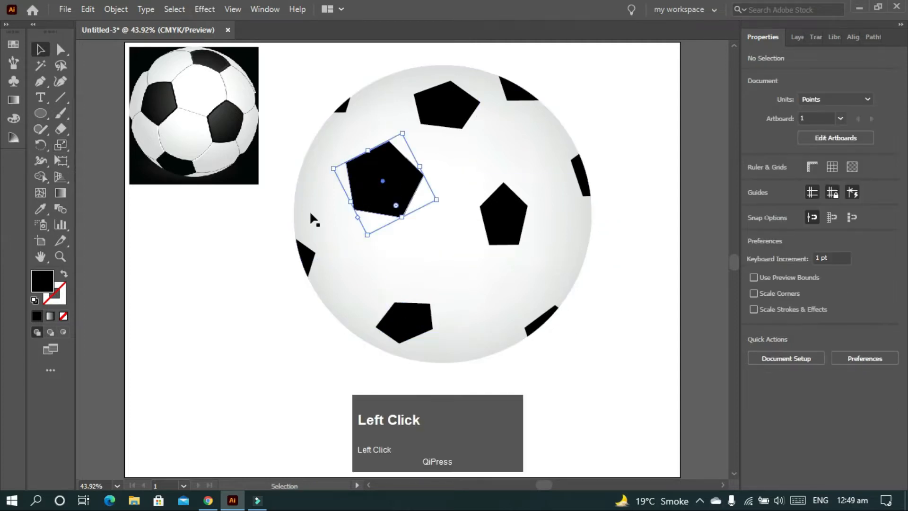
click(12, 99)
click(55, 143)
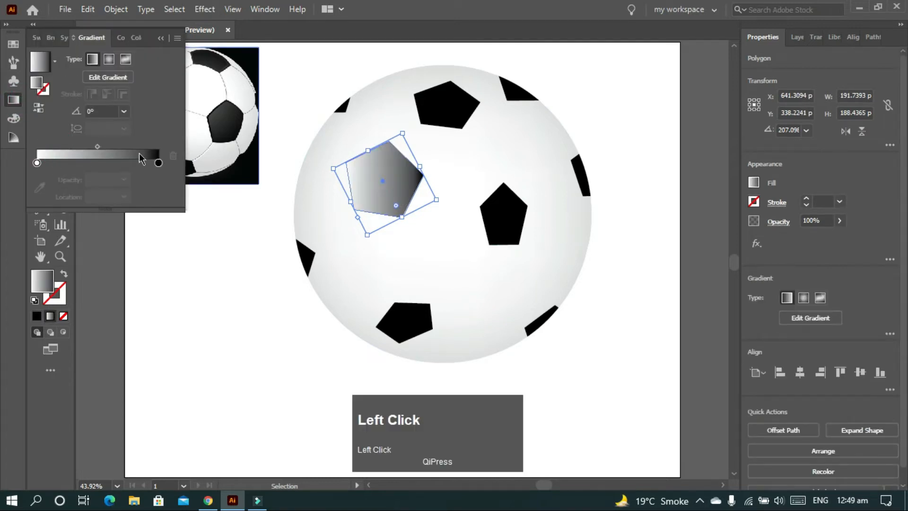
drag(216, 90, 438, 294)
click(374, 156)
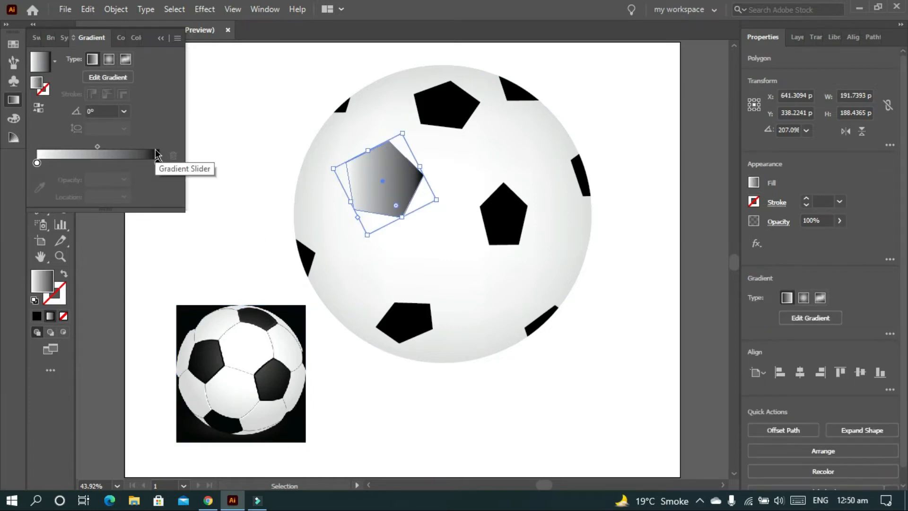
Run the large pentagon's gradient diagonally from upper right to lower left and set its midpoint to about 15%
click(356, 183)
key(g)
drag(399, 157, 362, 201)
drag(97, 130, 56, 131)
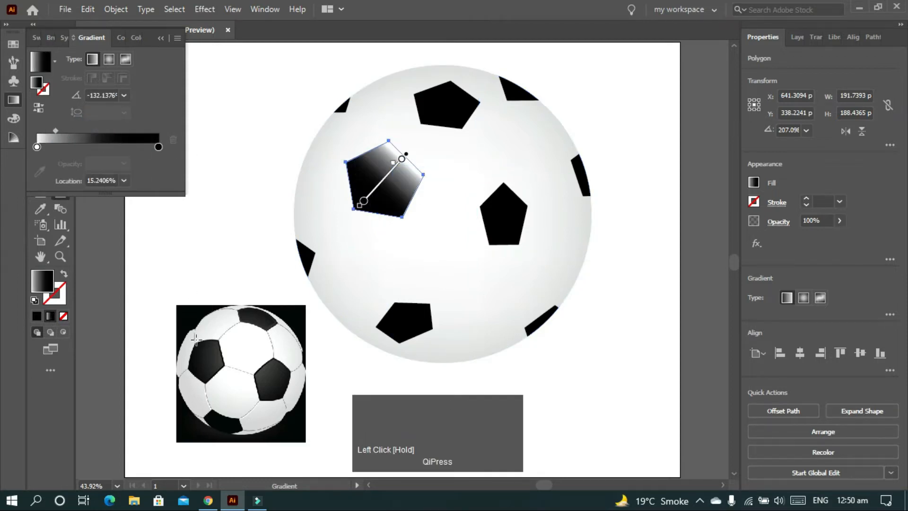
Try to recolour the gradient's white stop by sampling the reference ball's dark grey, and reapply the gradient fill
key(i)
click(37, 163)
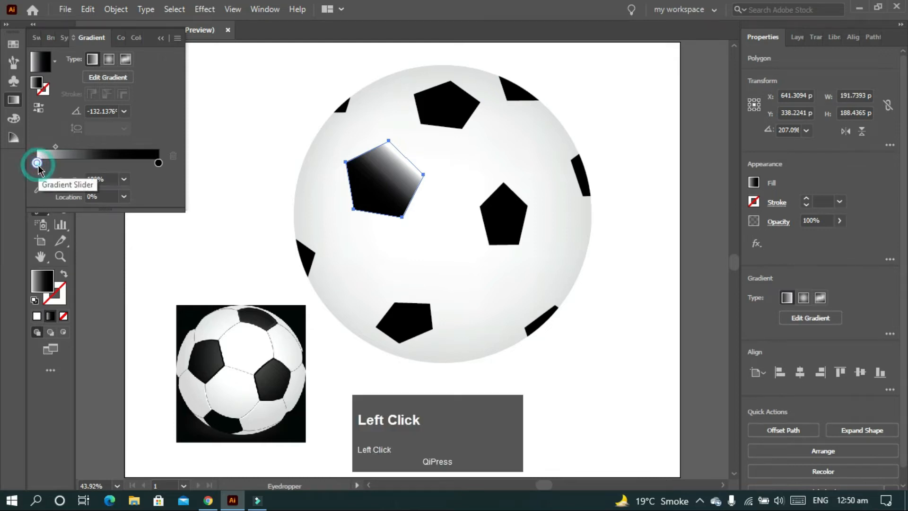
click(217, 353)
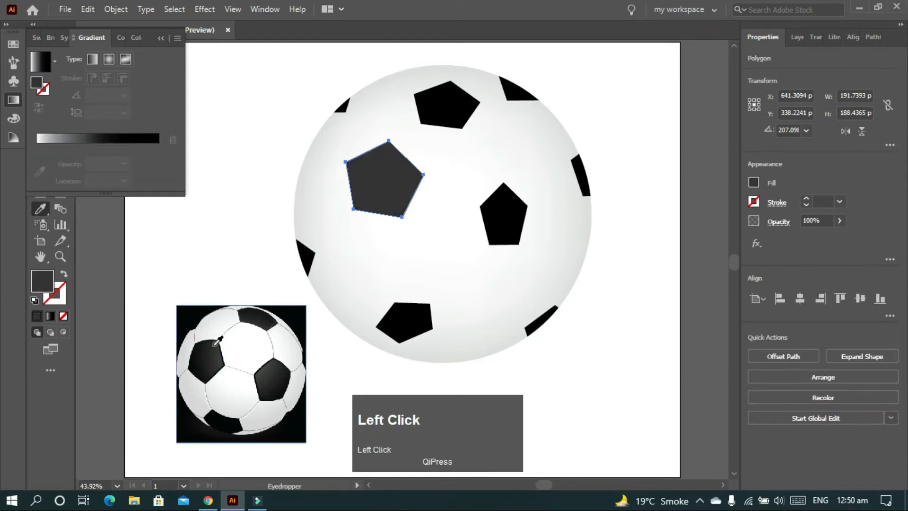
click(45, 146)
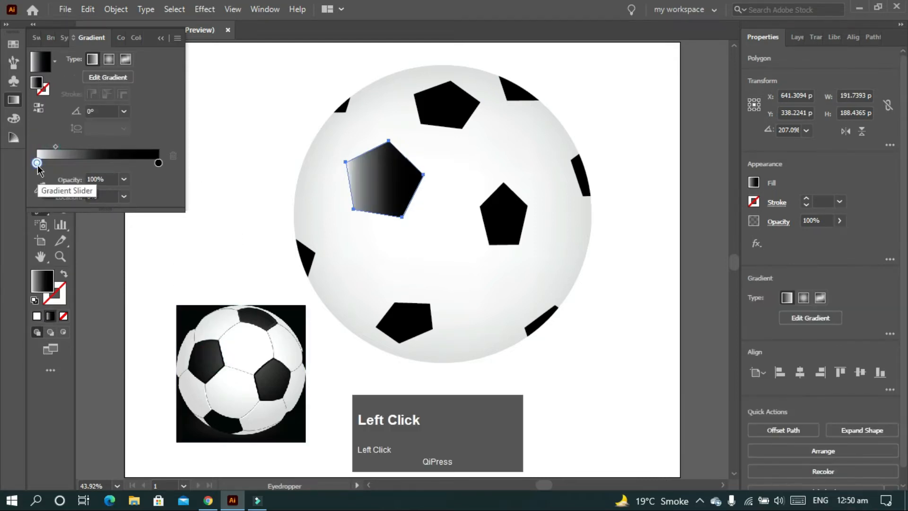
Set the gradient's white stop to the dark grey sampled from the left black patch of the reference ball
double_click(37, 163)
click(40, 171)
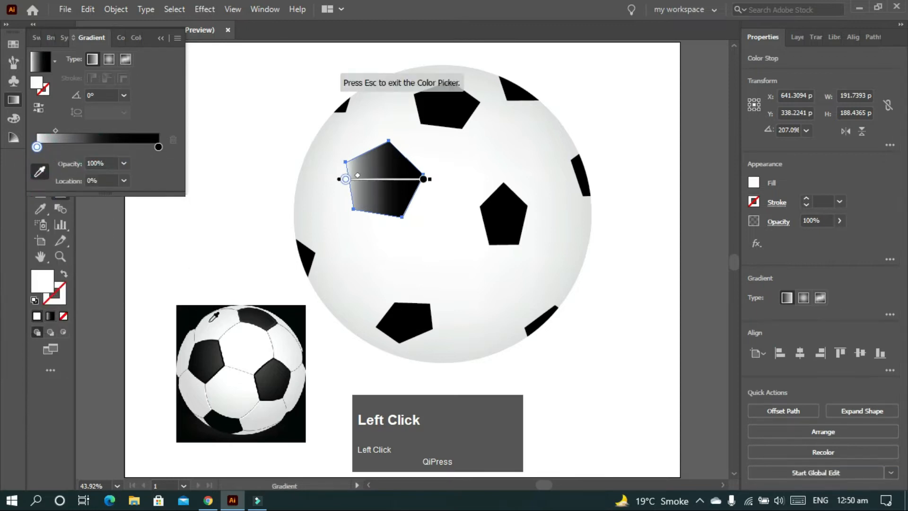
click(219, 347)
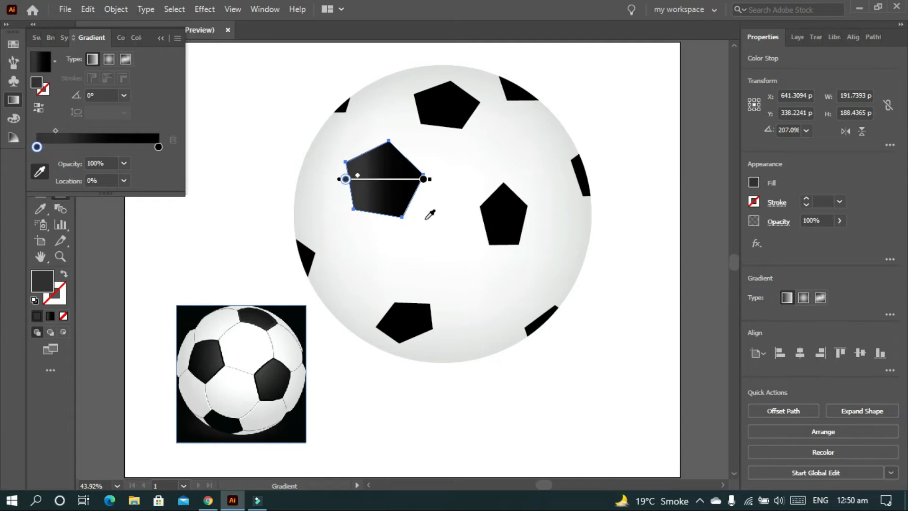
Redirect the large pentagon's dark gradient diagonally from its upper-right edge to its lower-left corner, at about -139.5°
key(g)
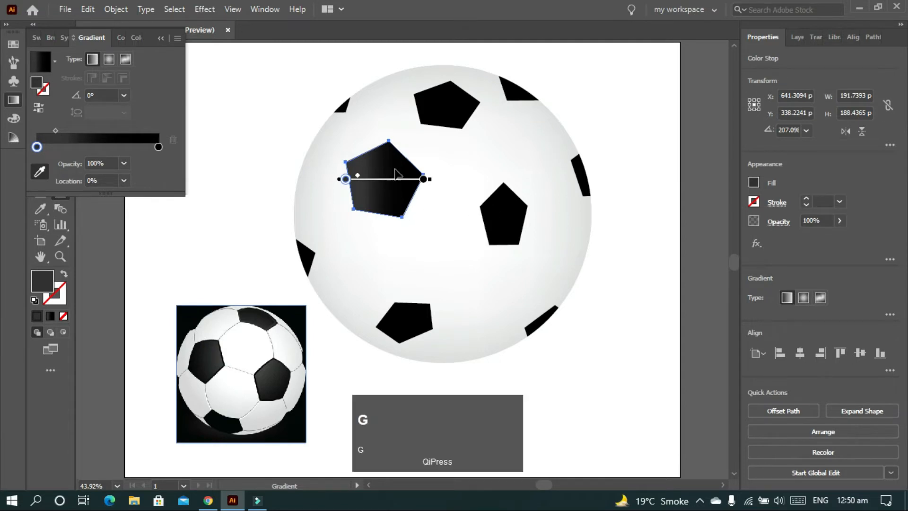
click(622, 112)
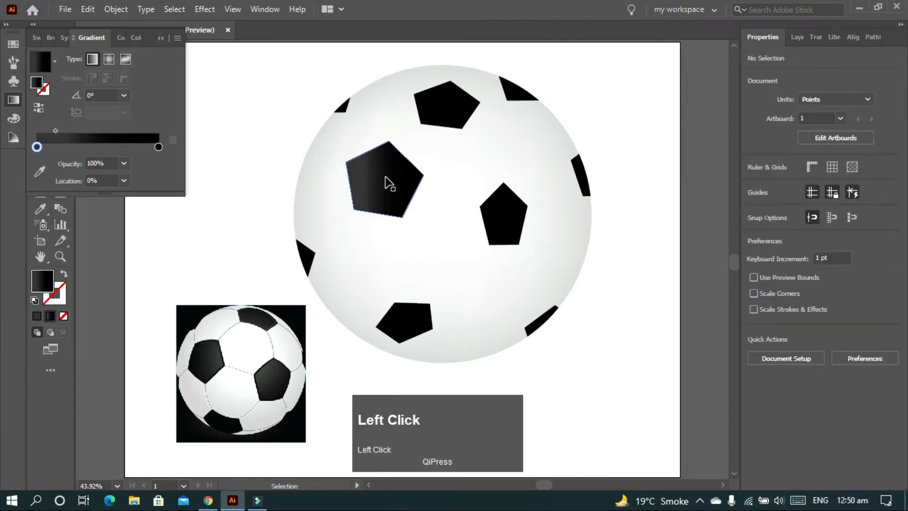
mouse_move(387, 169)
mouse_down()
mouse_move(406, 162)
mouse_move(359, 203)
mouse_up()
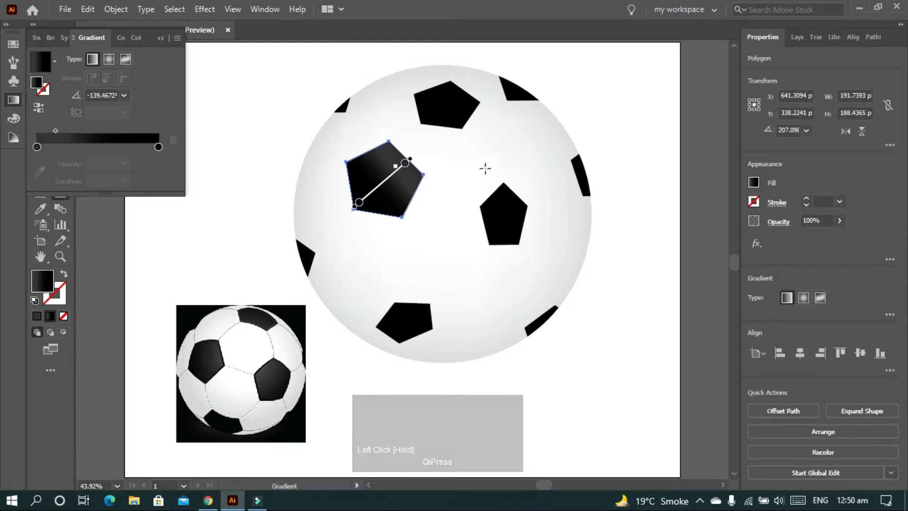
Copy the large pentagon's dark gradient fill onto the pentagon near the ball's top edge with the Eyedropper
key(v)
click(449, 101)
key(i)
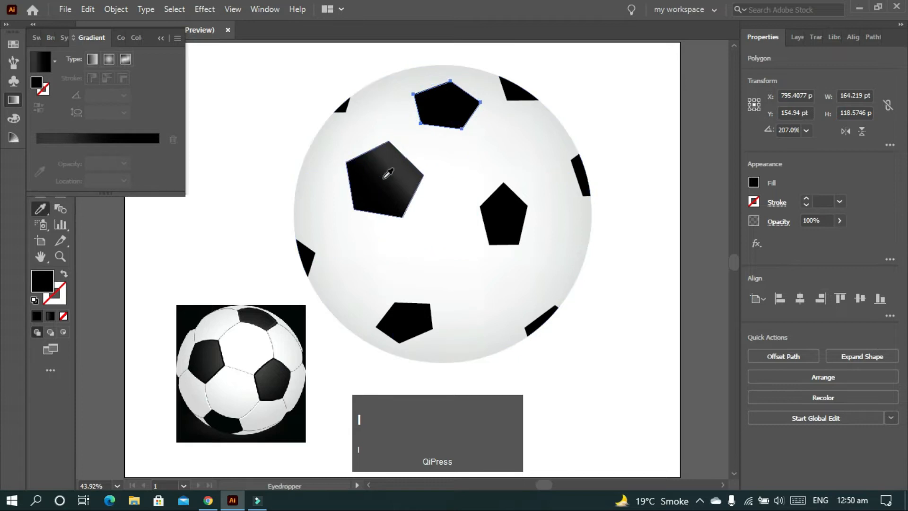
click(395, 173)
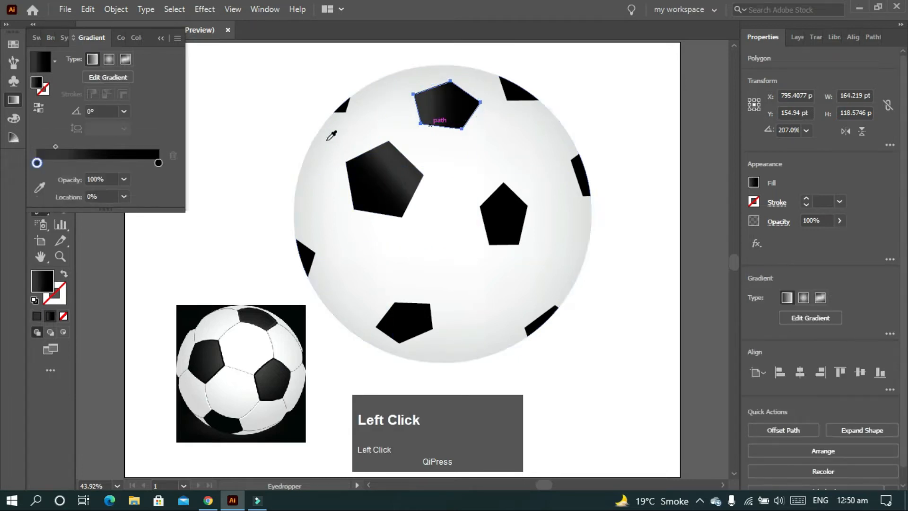
Redirect the dark gradient of the pentagon near the ball's top edge nearly vertically, at about 78.4°
key(g)
mouse_move(453, 88)
mouse_down()
mouse_move(431, 121)
mouse_move(452, 90)
mouse_up()
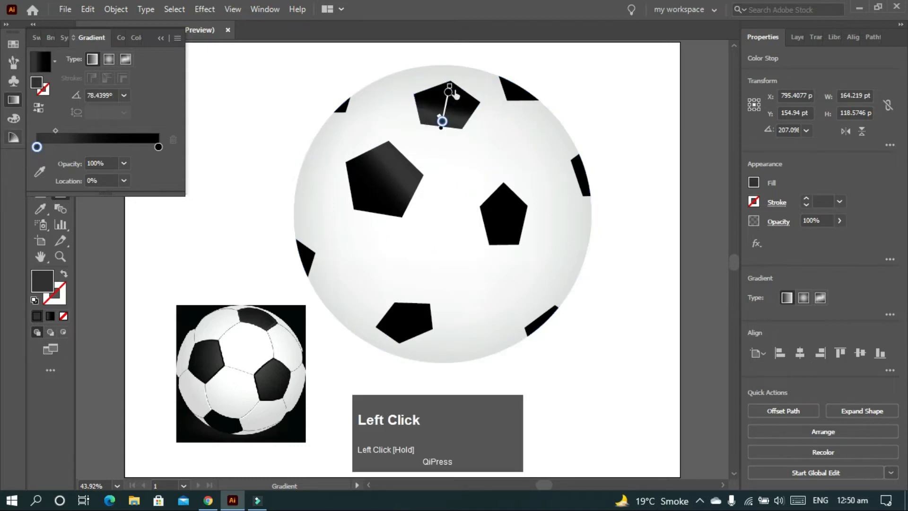
key(v)
Copy the top pentagon's dark gradient fill onto the black pentagon right of the ball's centre with the Eyedropper
click(508, 228)
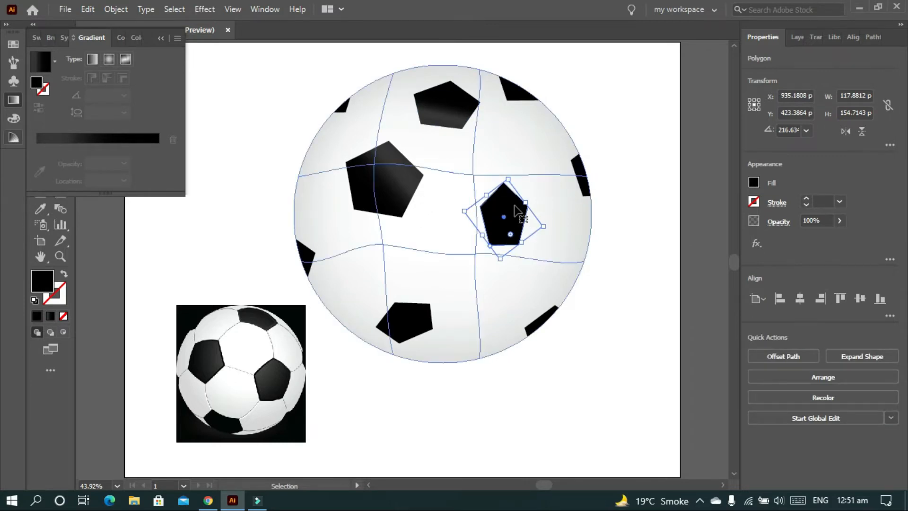
key(g)
drag(488, 206, 517, 232)
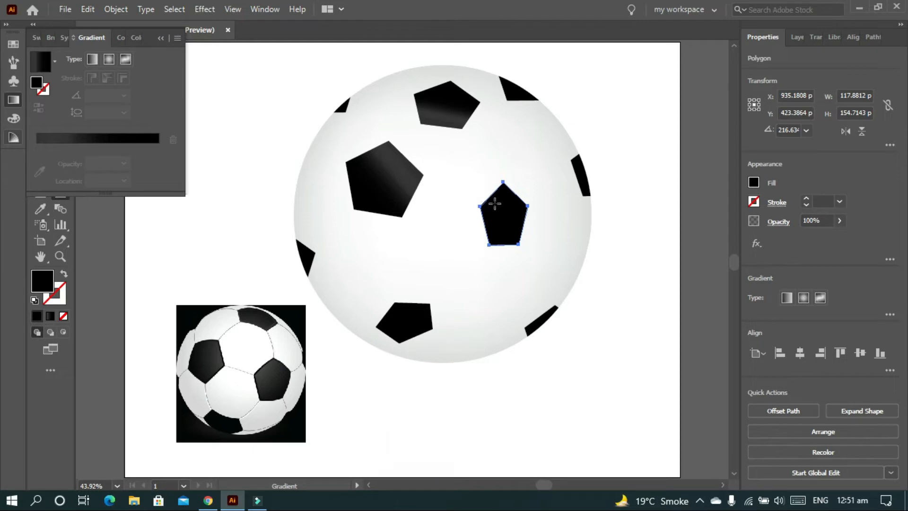
drag(491, 203, 516, 229)
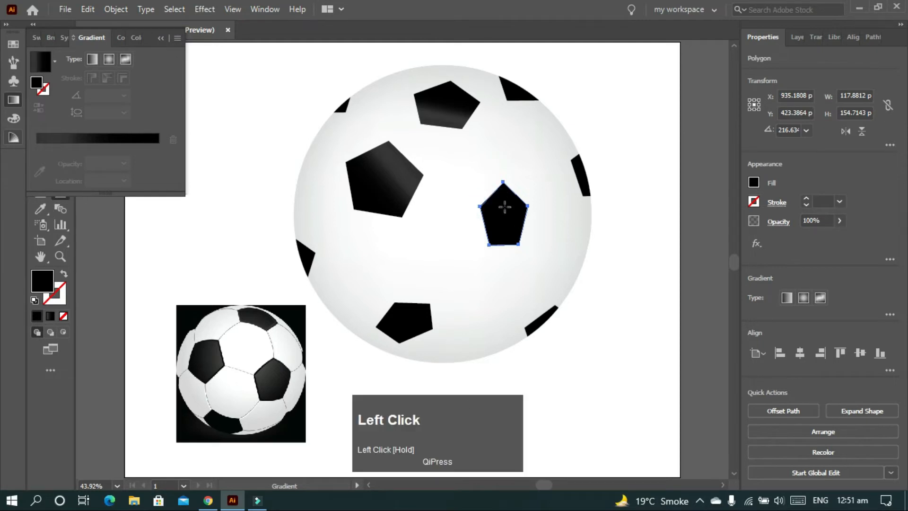
key(i)
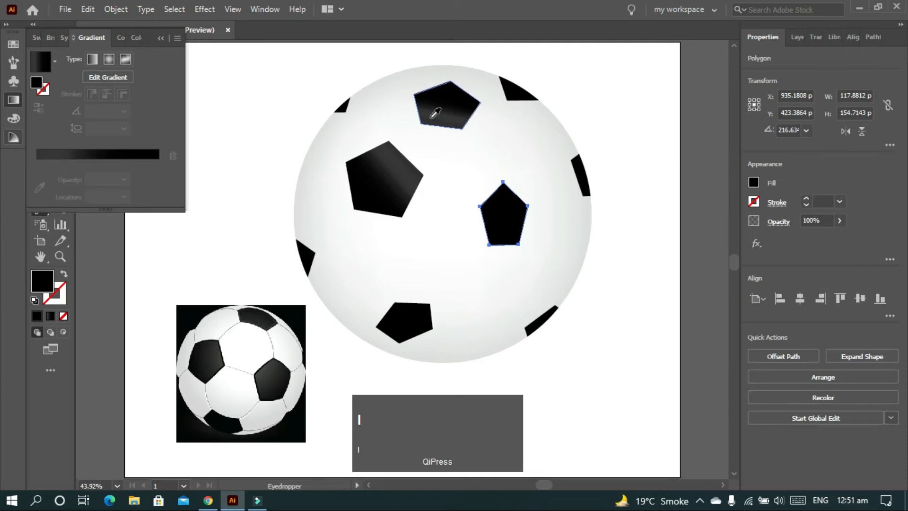
click(443, 108)
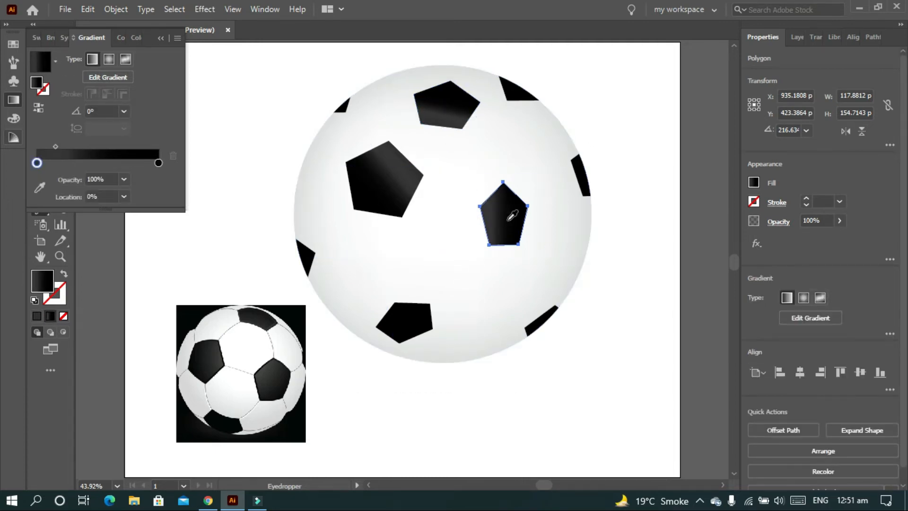
Redirect the right pentagon's gradient diagonally from its upper-left corner at about -46.6°, with its midpoint at about 27%
key(g)
mouse_move(488, 204)
mouse_down()
mouse_move(515, 222)
mouse_move(512, 229)
mouse_up()
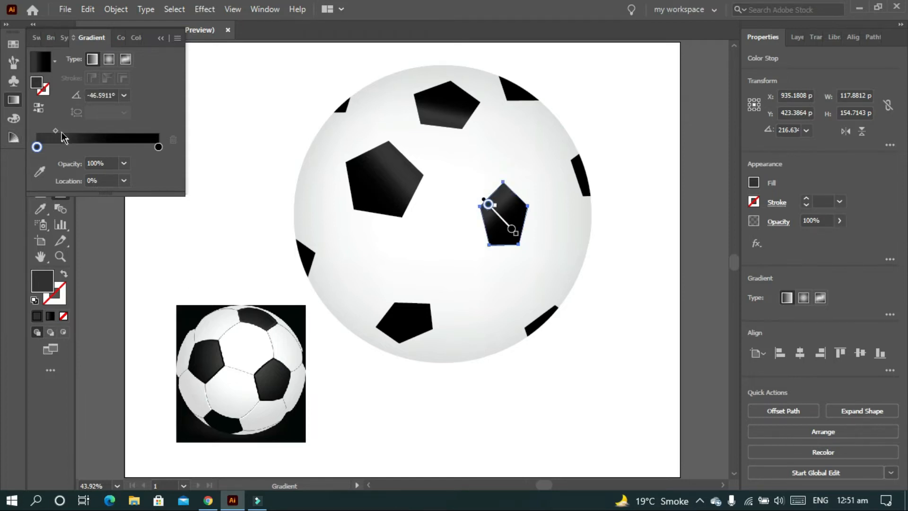
drag(55, 130, 71, 131)
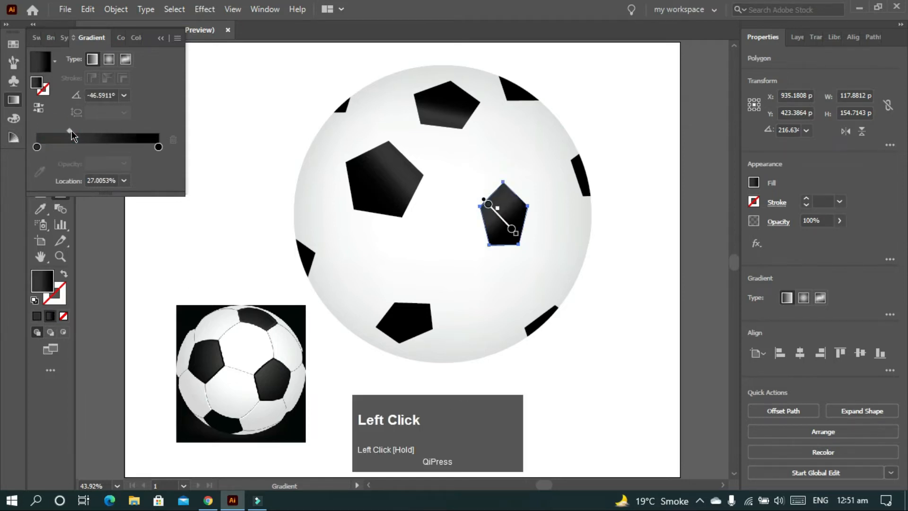
Shift the gradient midpoints of the top and large pentagons toward the black stop, placing the large one's at about 37.7%
click(441, 117)
key(v)
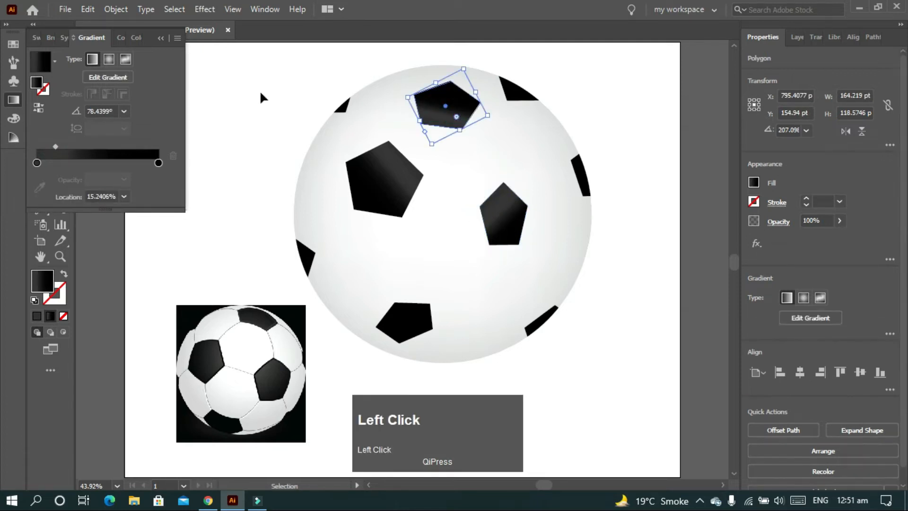
drag(56, 146, 82, 149)
click(357, 194)
click(609, 249)
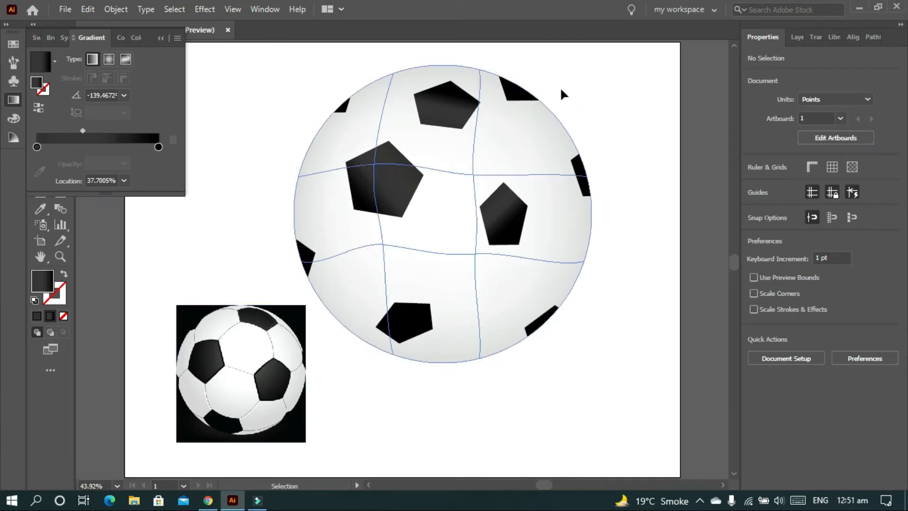
Draw a curved Pen seam from the top pentagon's left corner to the upper-left edge patch, with a 1 pt stroke and no fill
key(p)
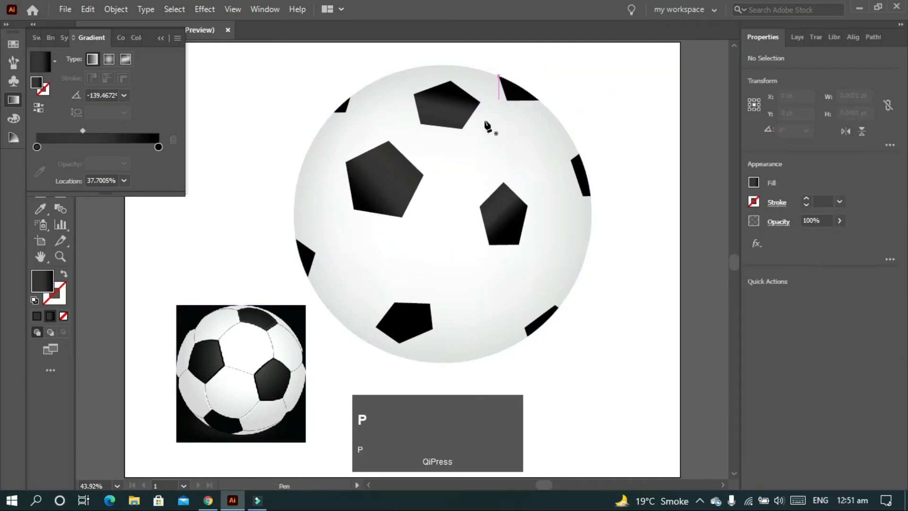
click(413, 95)
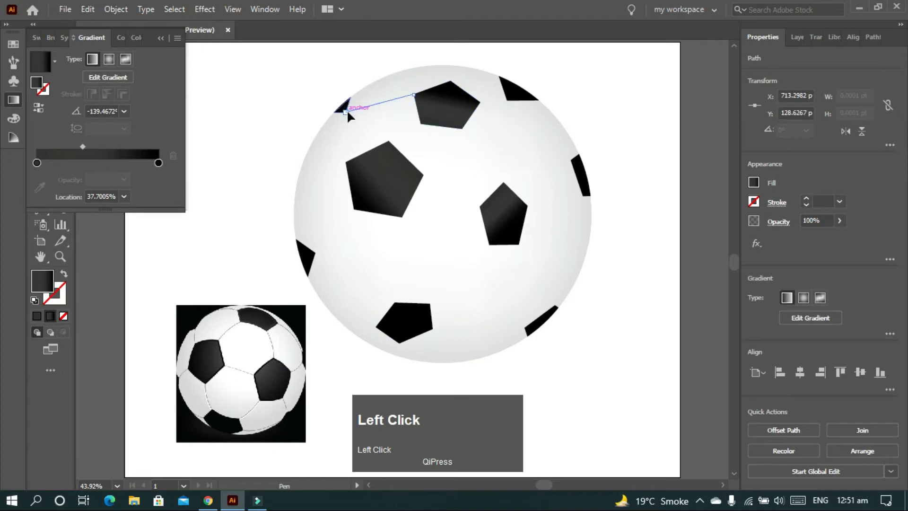
drag(345, 113, 341, 120)
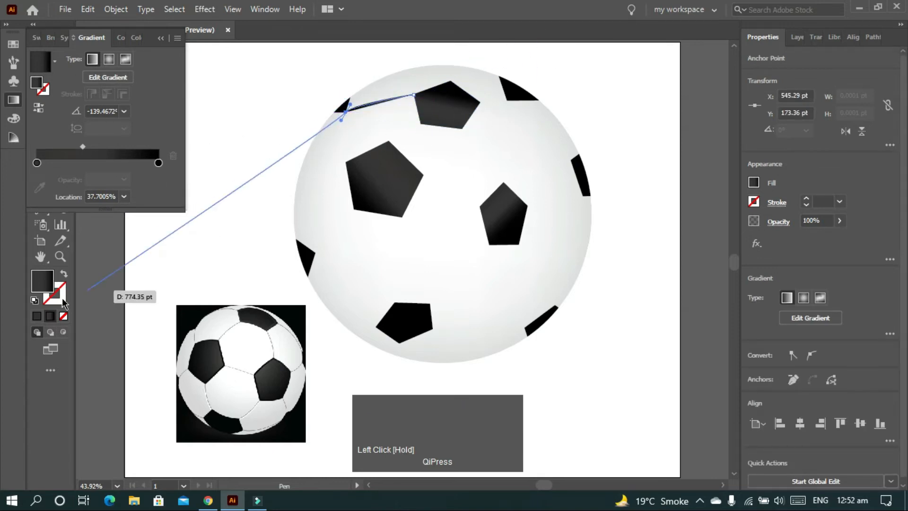
click(65, 275)
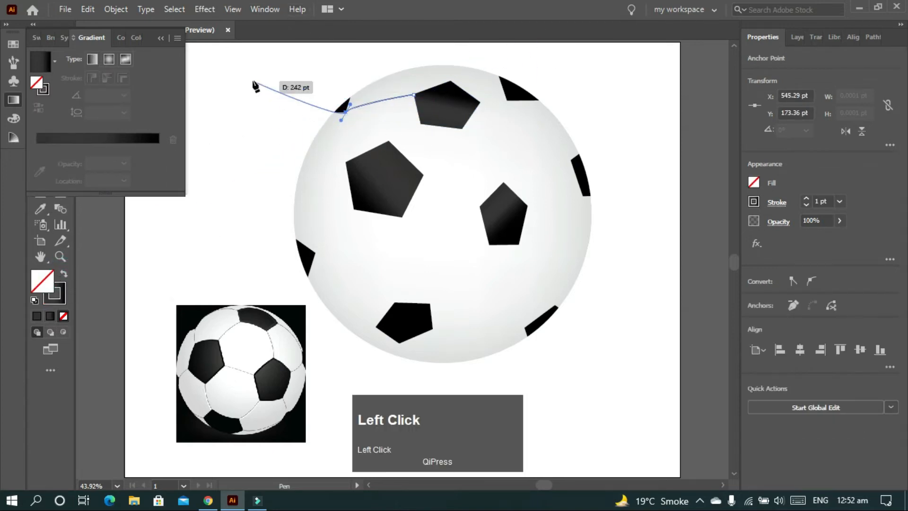
key(Escape)
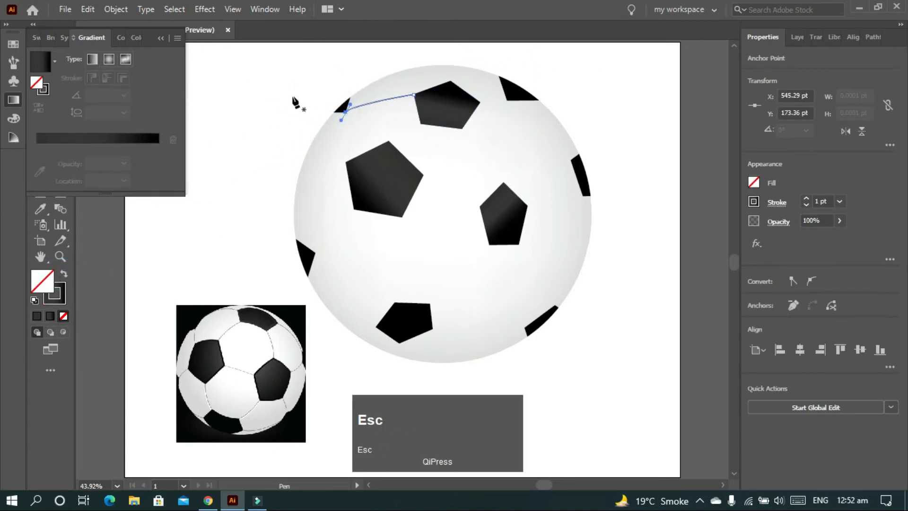
Draw seams from the upper-left edge patch to the large pentagon's left corner and from the top pentagon to the large pentagon's top corner
click(333, 113)
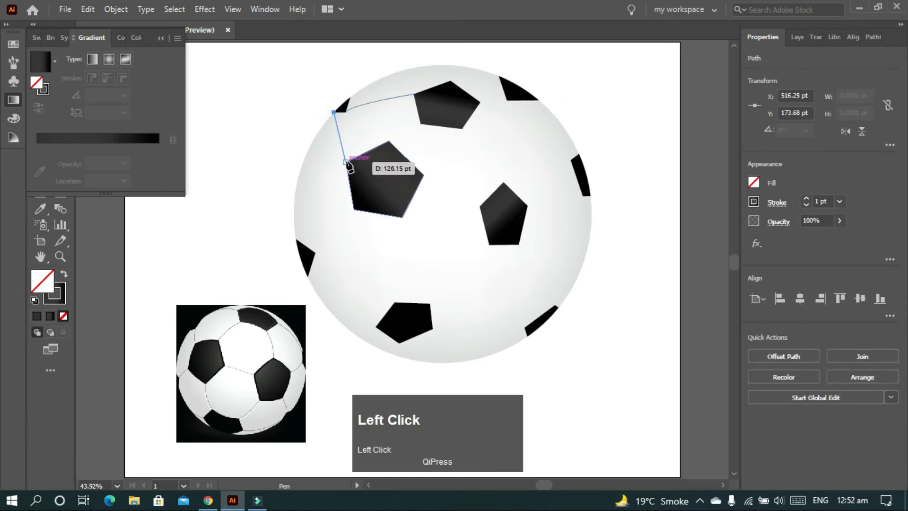
click(345, 161)
key(Escape)
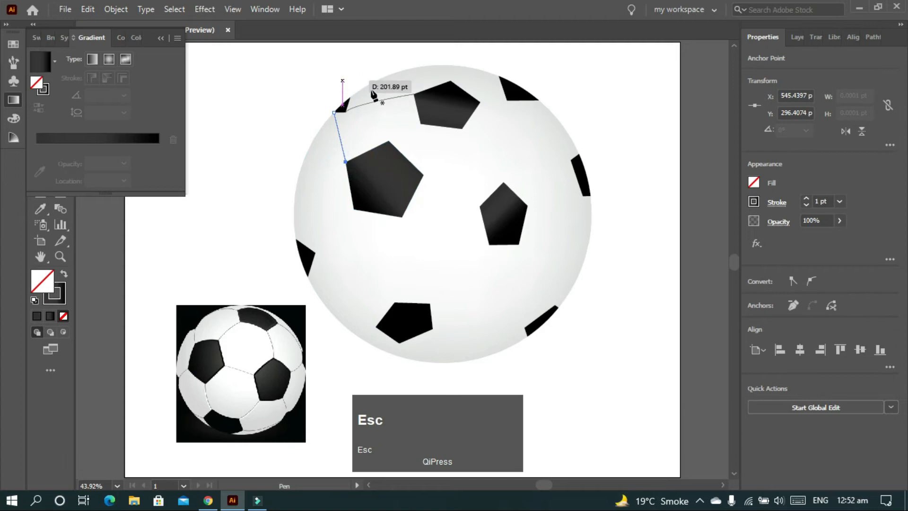
click(421, 124)
drag(388, 141, 383, 152)
key(Escape)
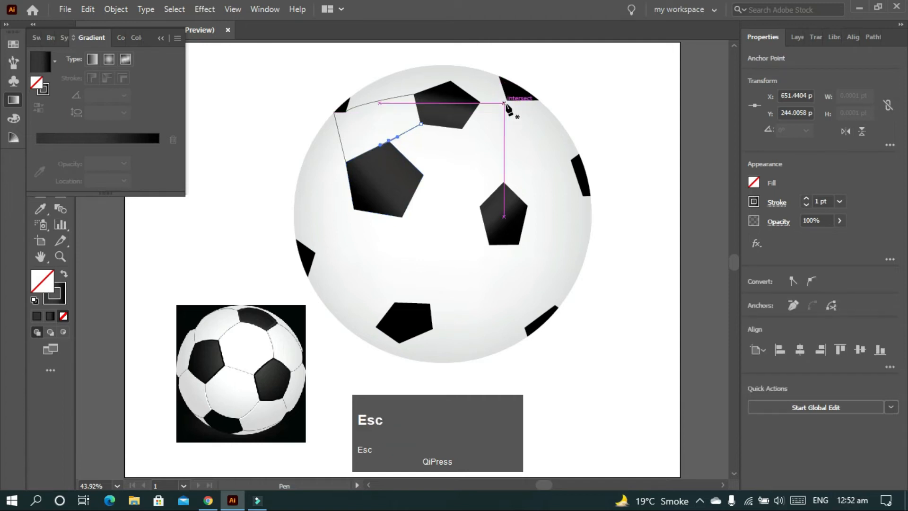
Draw two seams joining the top pentagon's right and top corners to the upper-right edge patch
drag(507, 99, 473, 102)
key(Escape)
key(ctrl+x)
key(ctrl+z)
key(Escape)
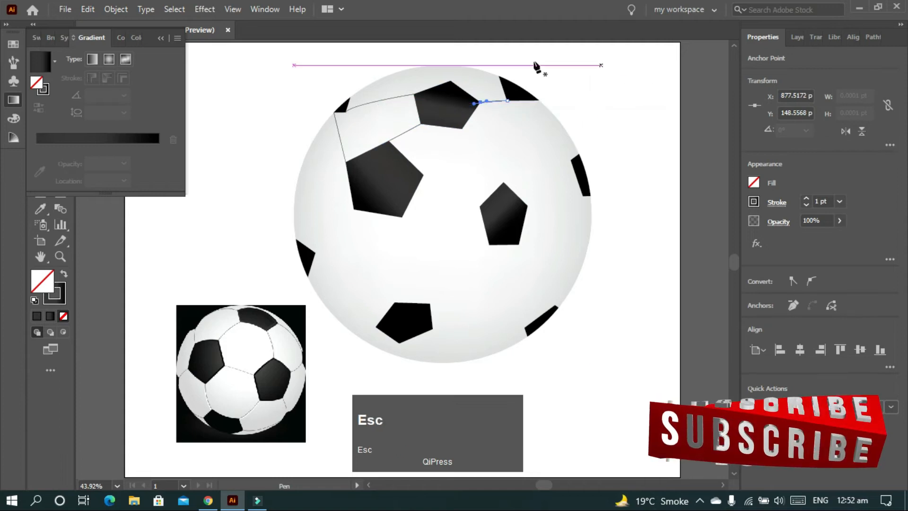
click(450, 81)
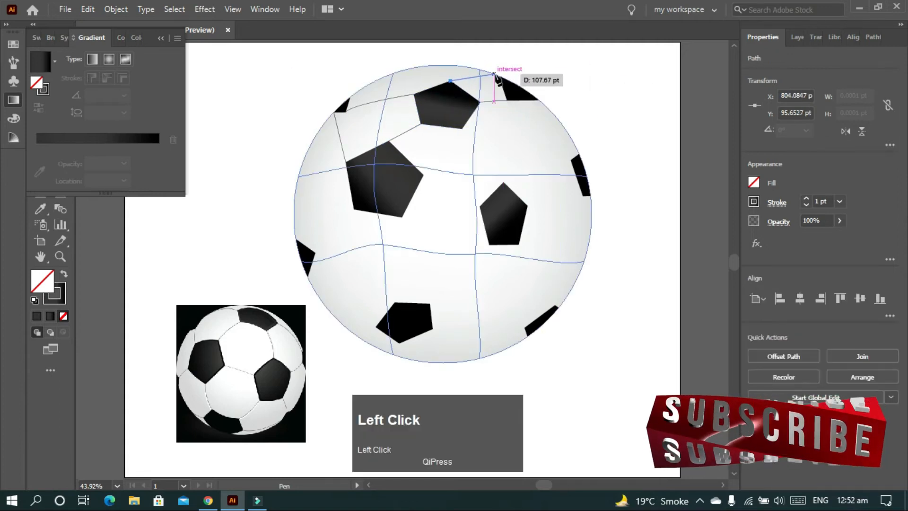
drag(498, 75, 516, 83)
key(Escape)
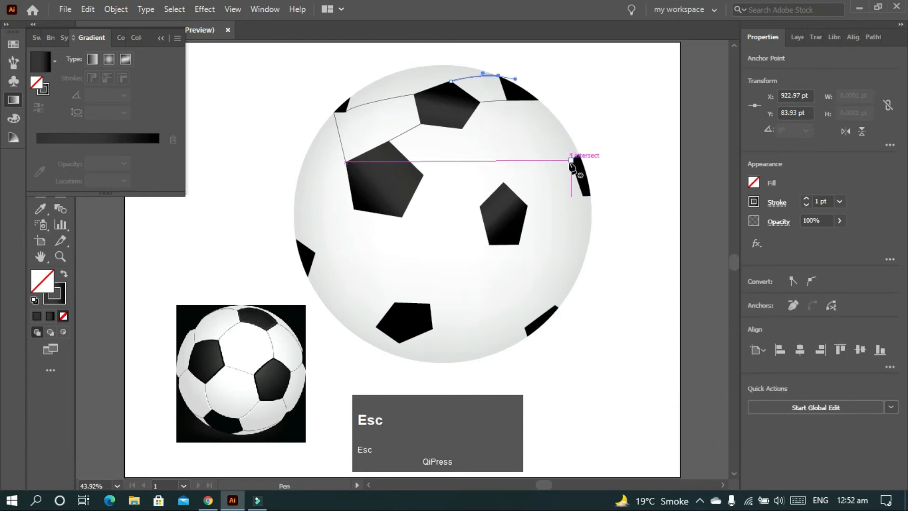
Draw curved seams to the right pentagon from the top pentagon's lower-right corner and from the large pentagon's right corner
click(462, 129)
drag(503, 182, 508, 203)
key(Escape)
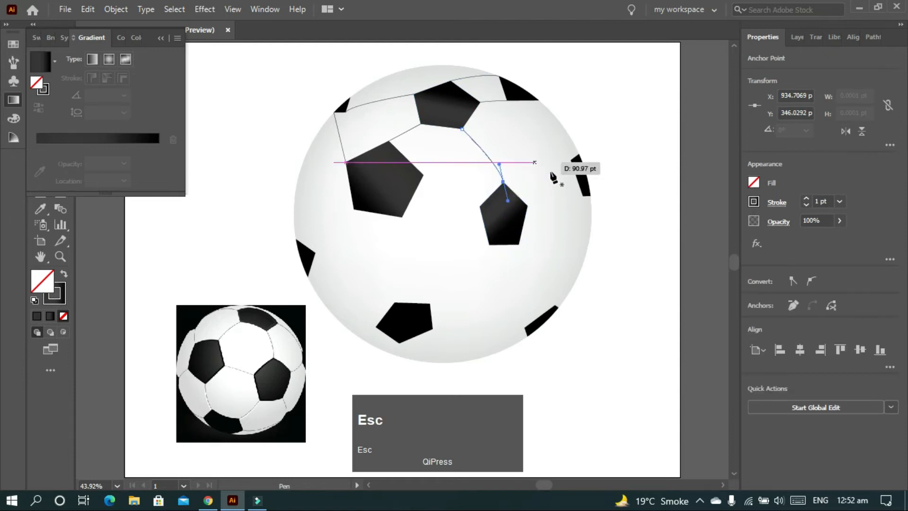
click(423, 175)
drag(480, 207, 515, 220)
key(Escape)
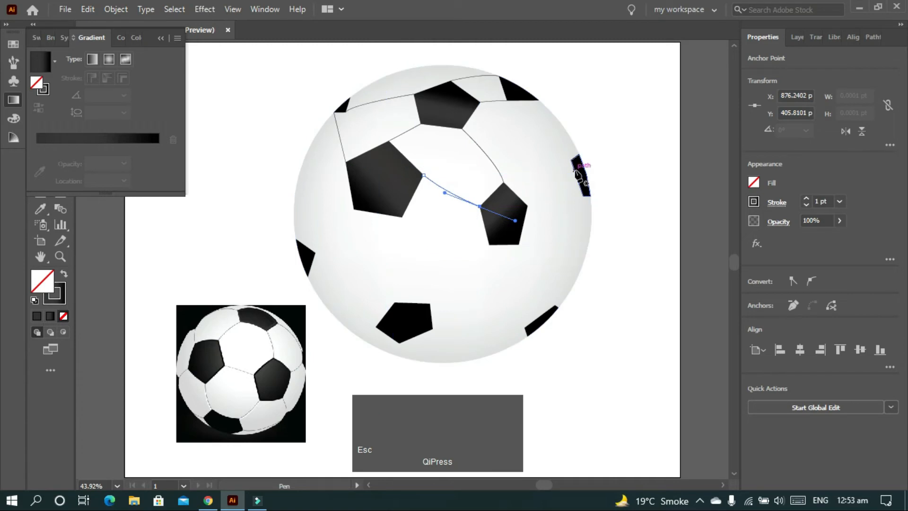
Draw a curved seam from the bottom of the right edge patch to the right pentagon's right corner, and deselect it
click(584, 196)
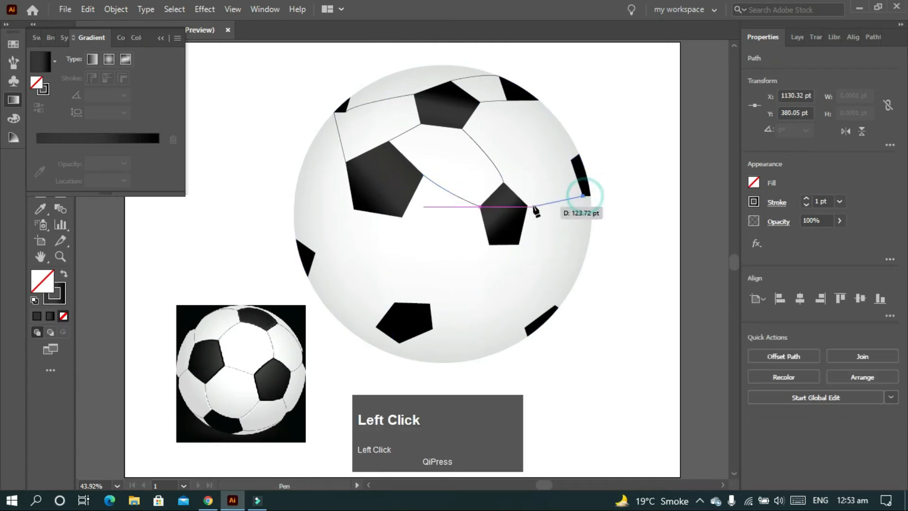
drag(530, 207, 511, 200)
key(Escape)
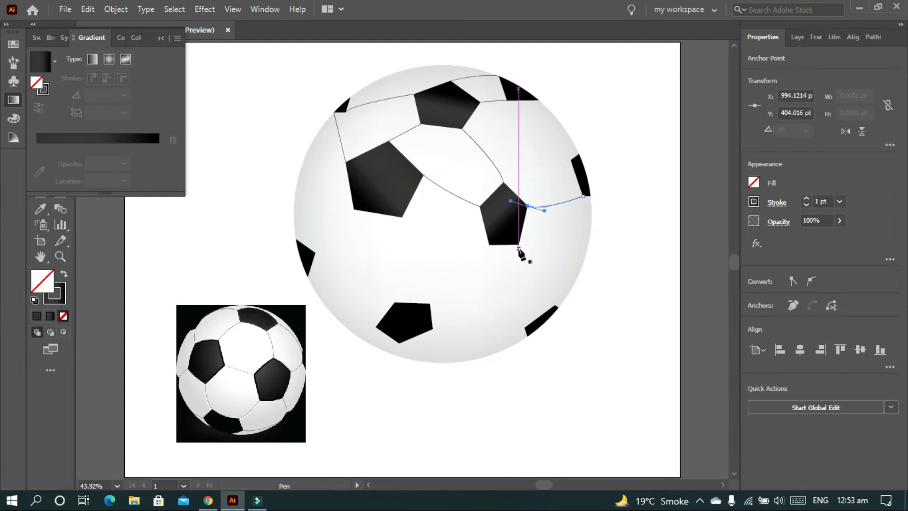
key(v)
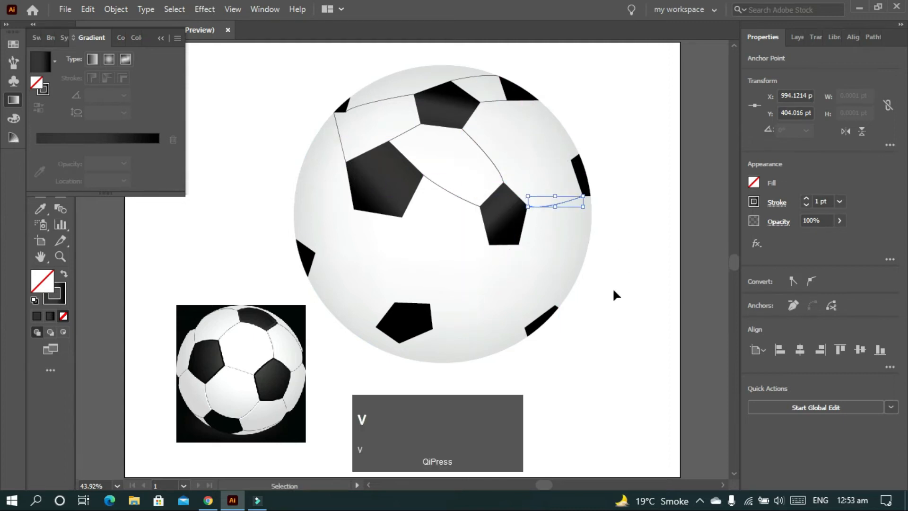
click(614, 294)
Duplicate the right pentagon into the ball's lower area and scale the copy to about 164.7 by 108.1 pt
click(502, 216)
drag(504, 218, 490, 295)
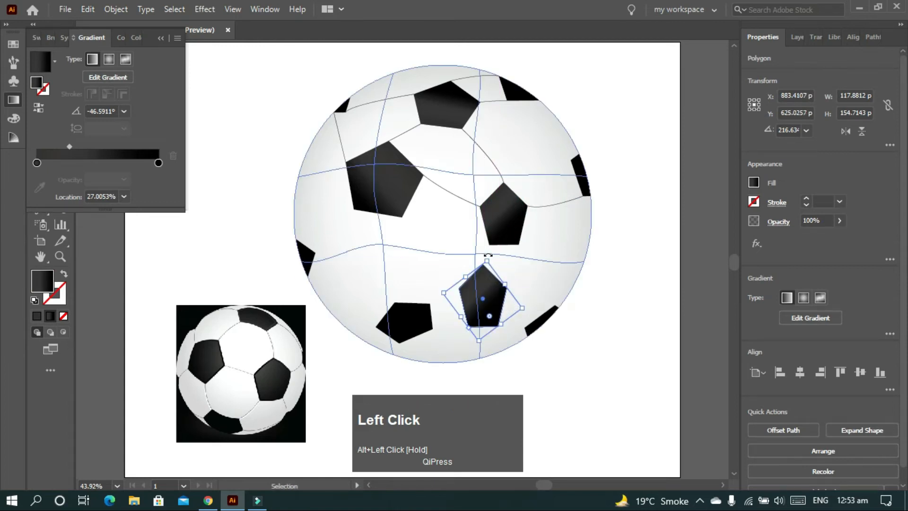
key(s)
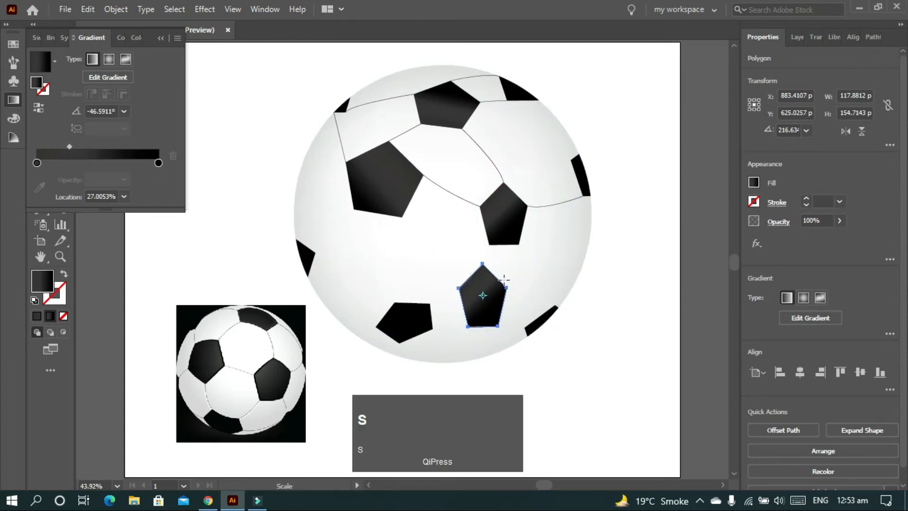
drag(507, 288, 504, 315)
key(v)
click(618, 265)
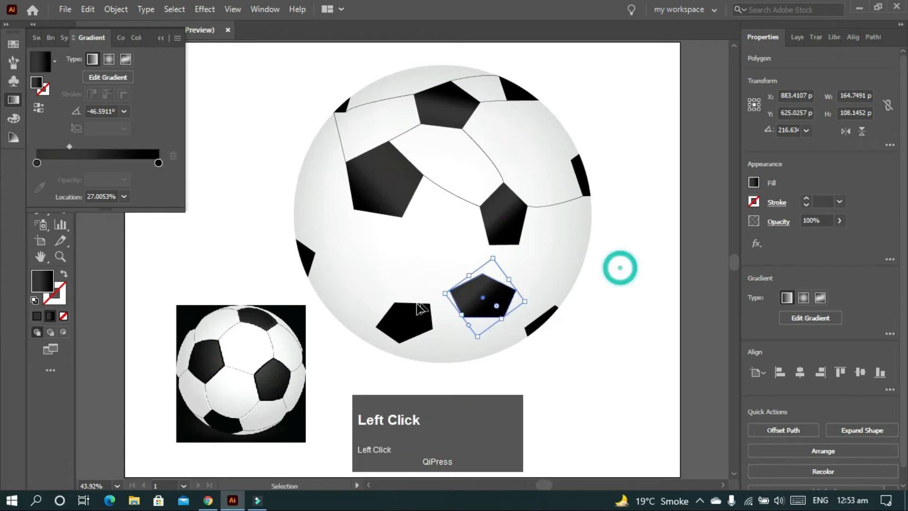
Rotate the copied lower pentagon clockwise so its flat side faces the upper left
click(495, 301)
key(r)
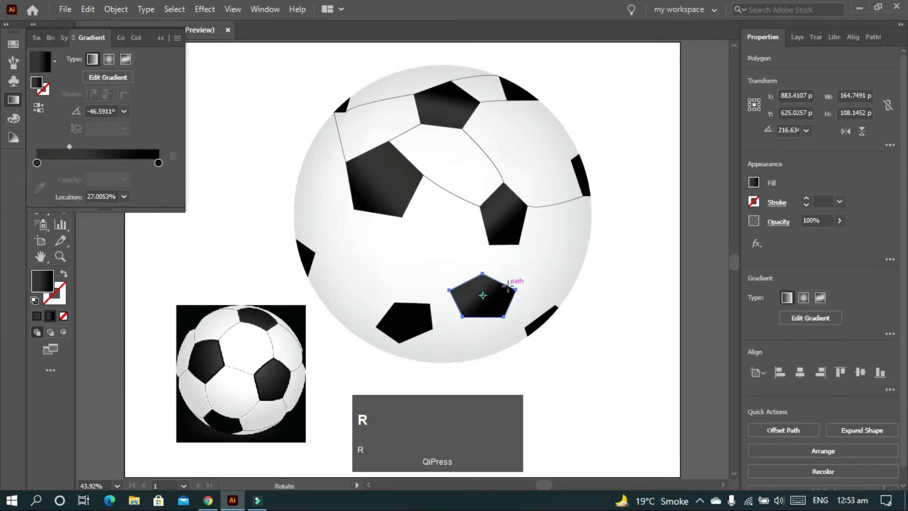
drag(518, 297, 581, 322)
key(v)
click(610, 314)
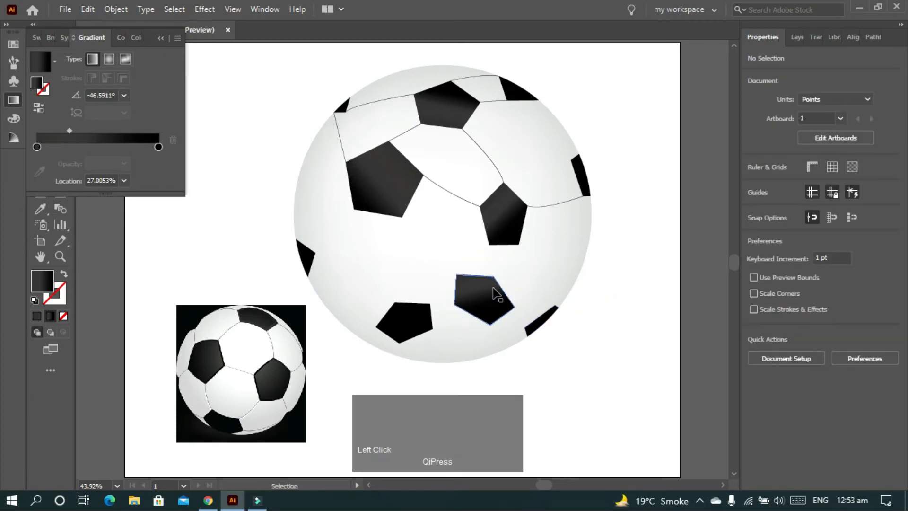
Draw seams from the large pentagon's lower-left corner to the left edge patch and from its lower-right corner to the bottom black pentagon
key(p)
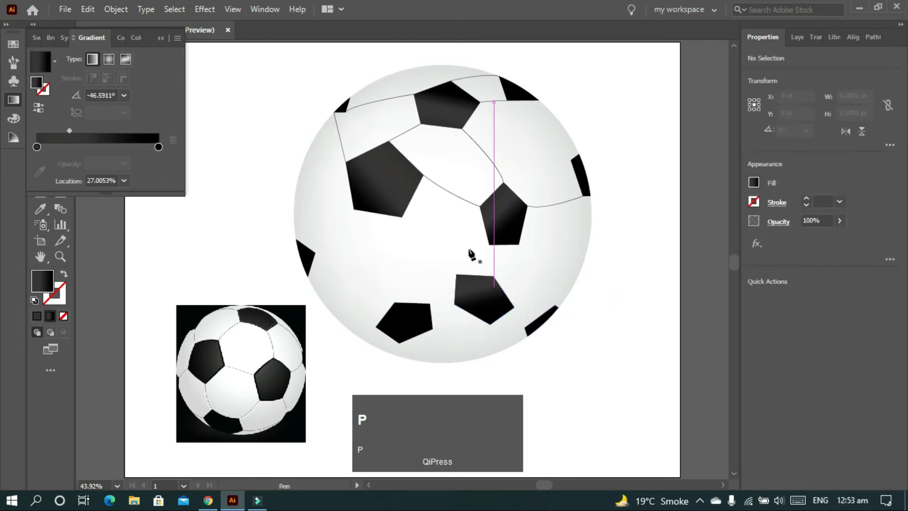
click(354, 210)
click(315, 252)
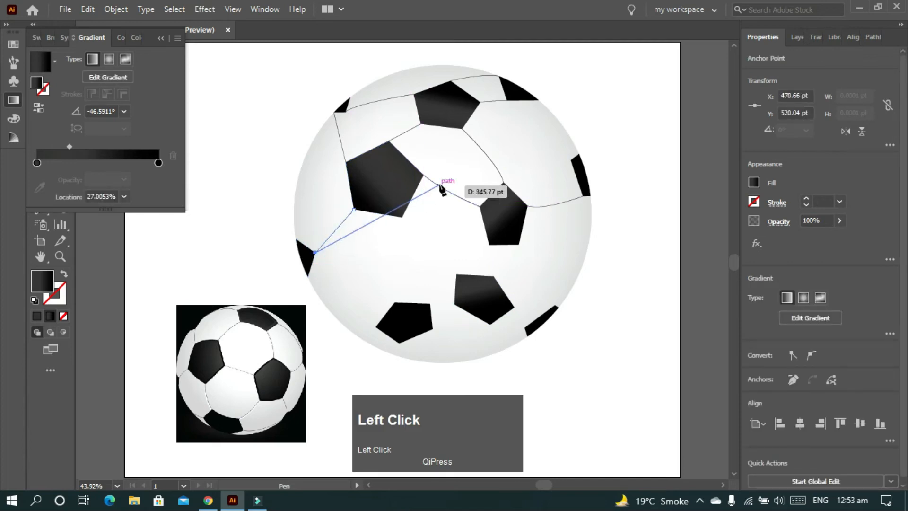
key(Escape)
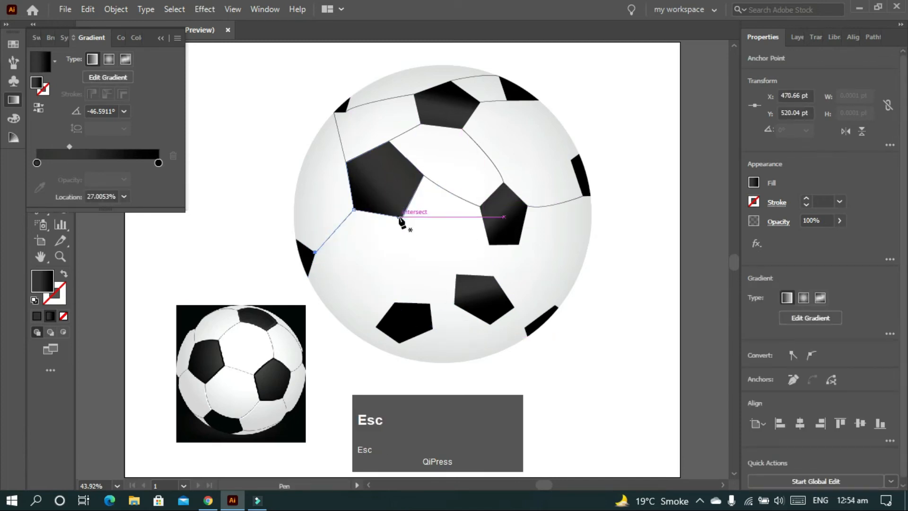
click(401, 217)
drag(395, 302, 408, 339)
key(Escape)
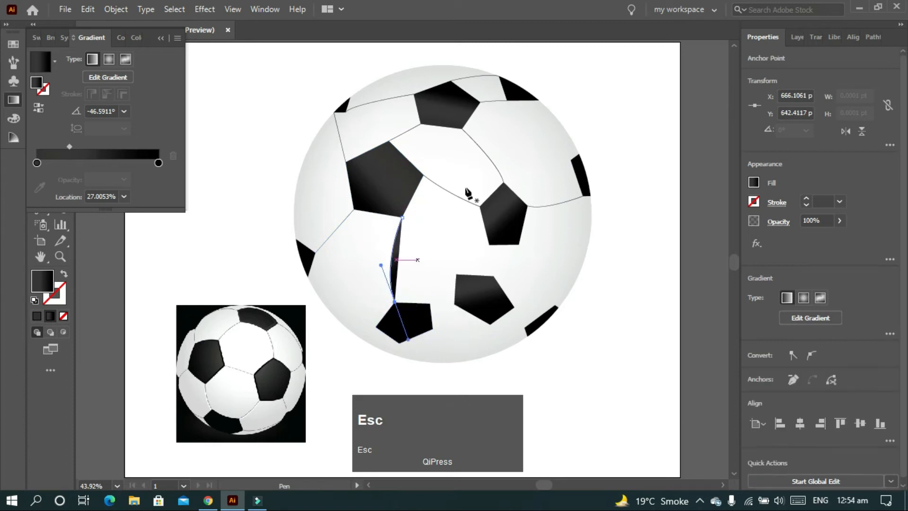
Reset the seam above the bottom pentagon to default fill and stroke, and draw a straight seam joining the two lower pentagons
click(34, 300)
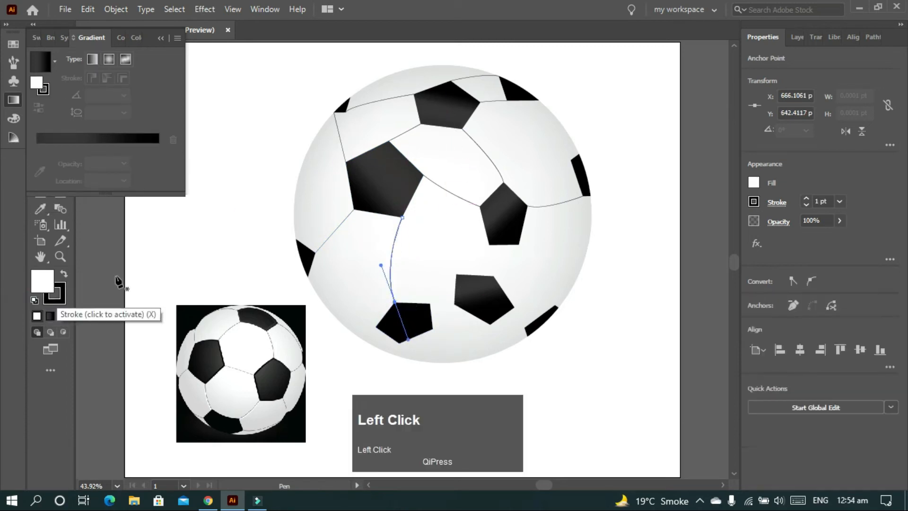
click(431, 304)
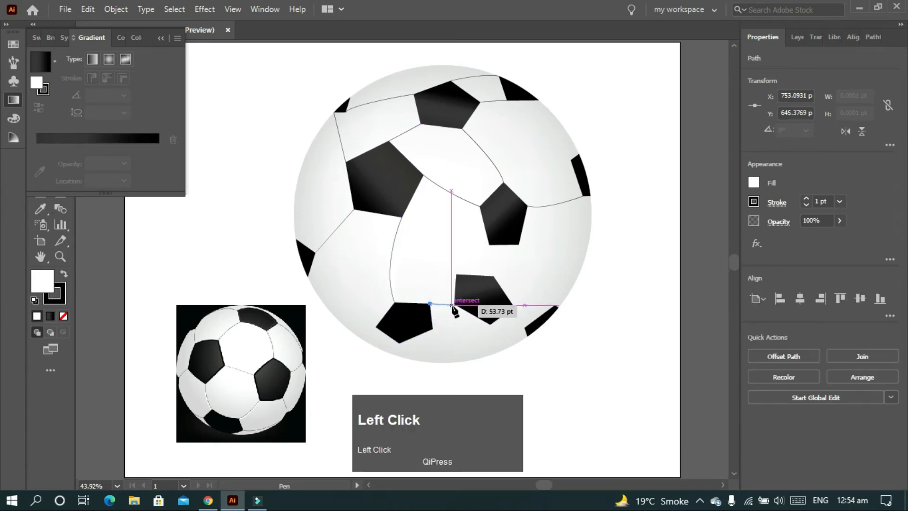
click(454, 304)
key(Escape)
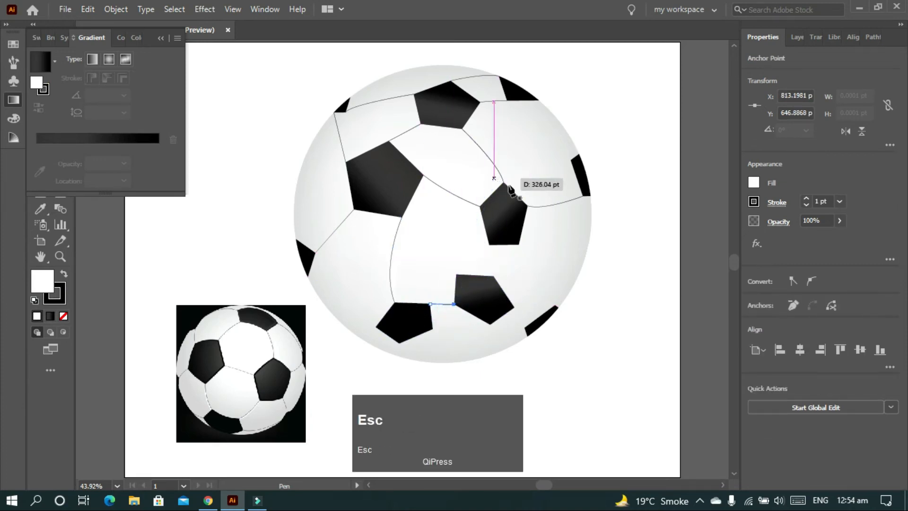
Draw curved seams from the right pentagon's two bottom corners to the lower pentagon's upper-left corner and the lower-right edge patch
click(490, 245)
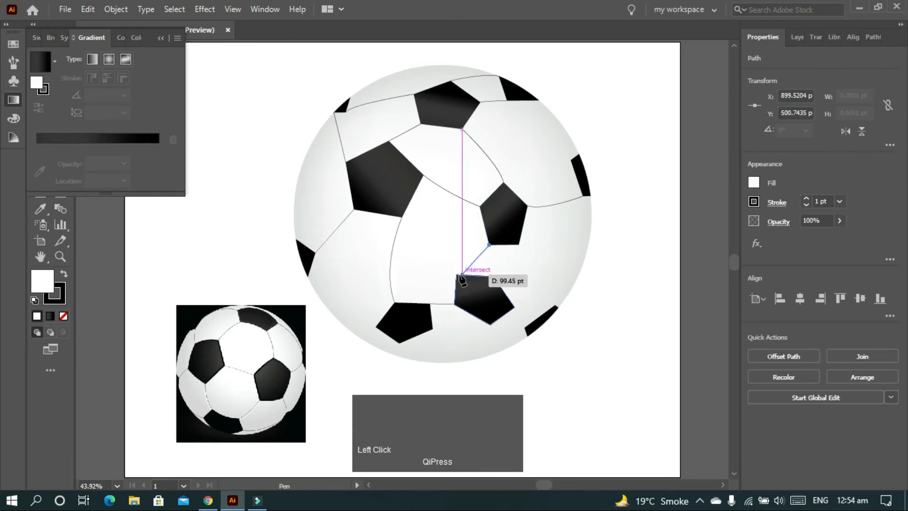
drag(457, 274, 448, 289)
key(Escape)
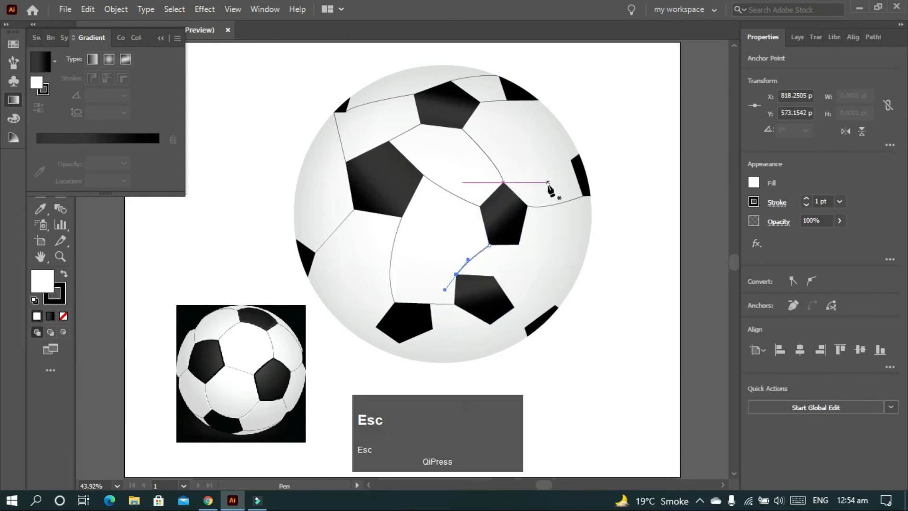
click(519, 245)
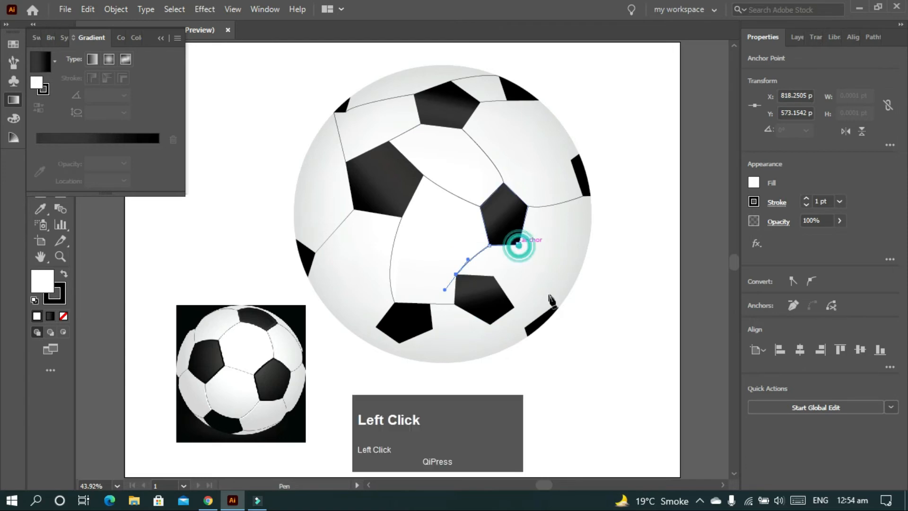
drag(554, 310, 562, 338)
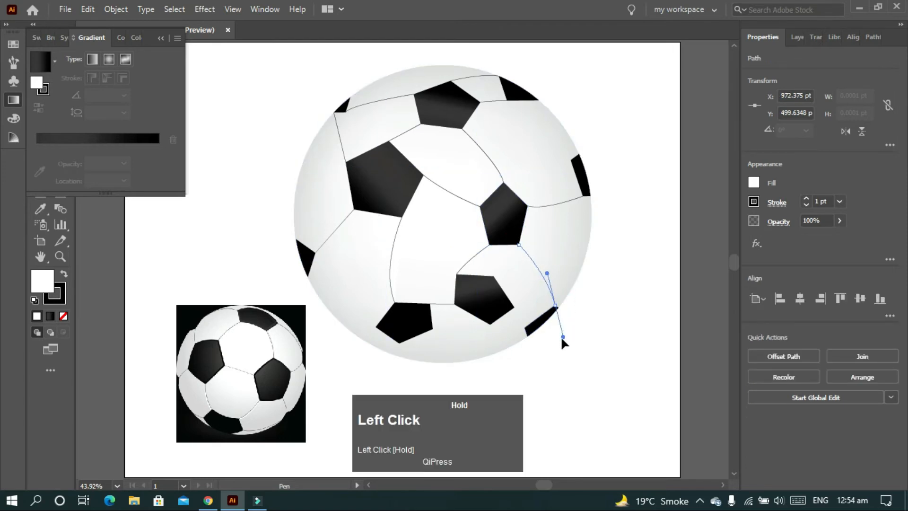
key(Escape)
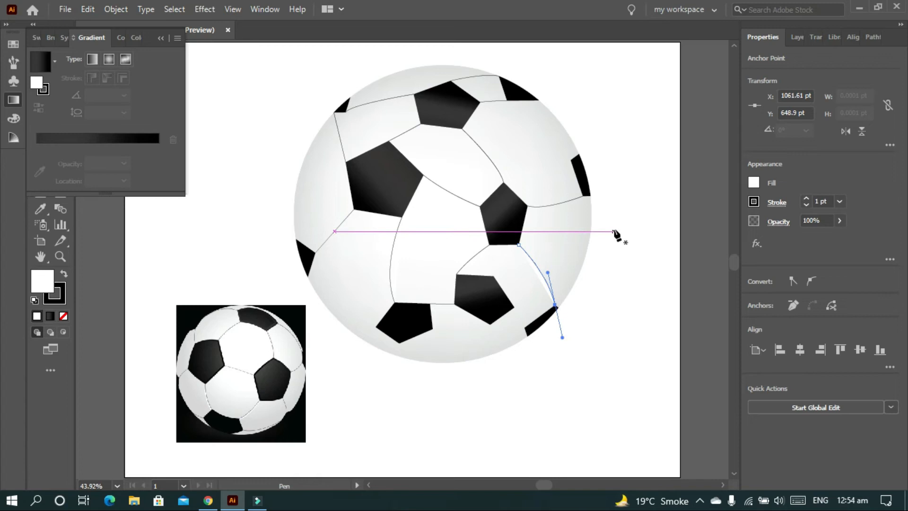
Draw a short straight seam from the lower pentagon's right corner to the lower-right edge patch, and deselect it
click(515, 308)
key(Escape)
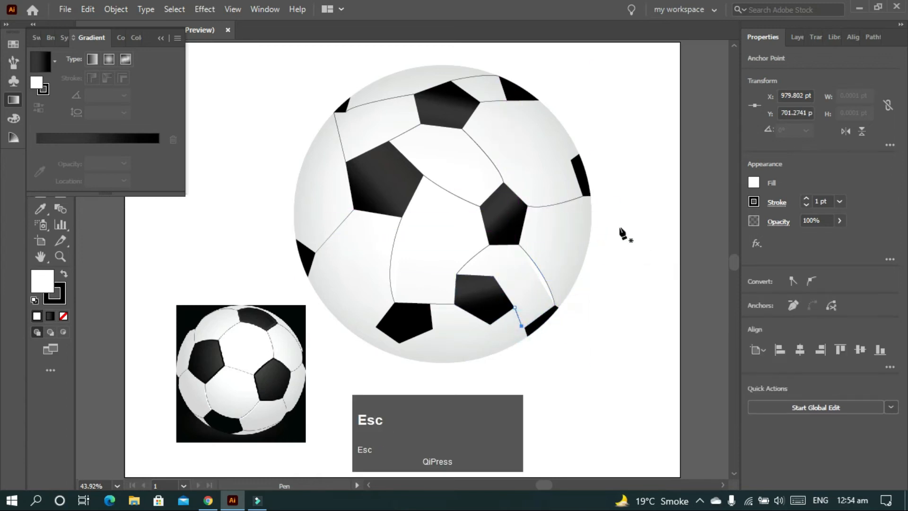
key(ctrl+z)
click(524, 327)
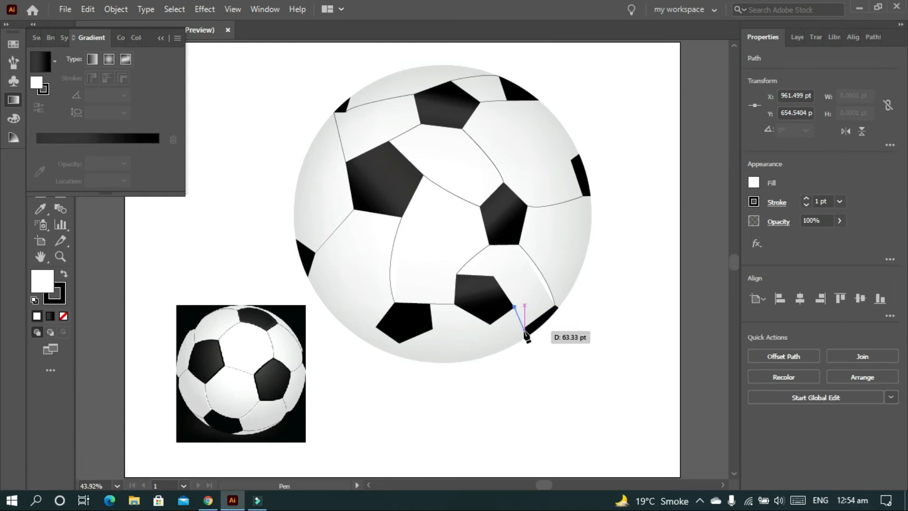
key(Escape)
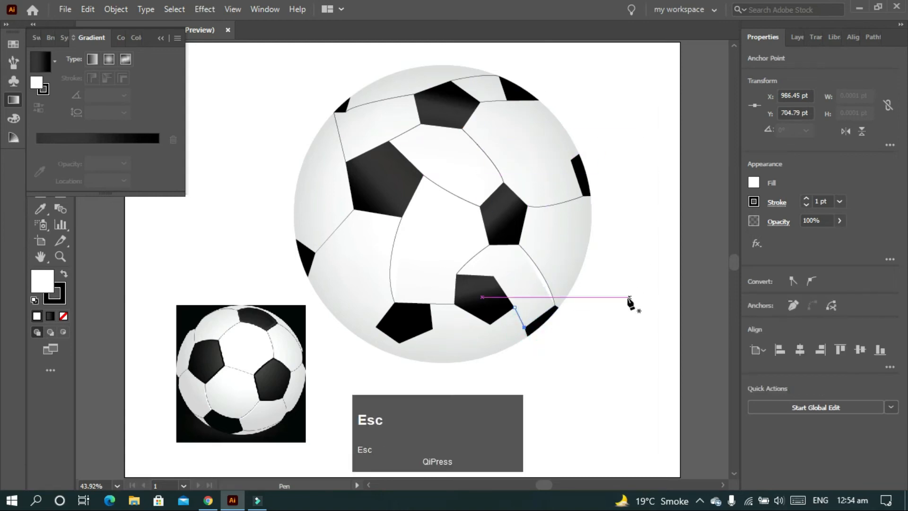
click(642, 281)
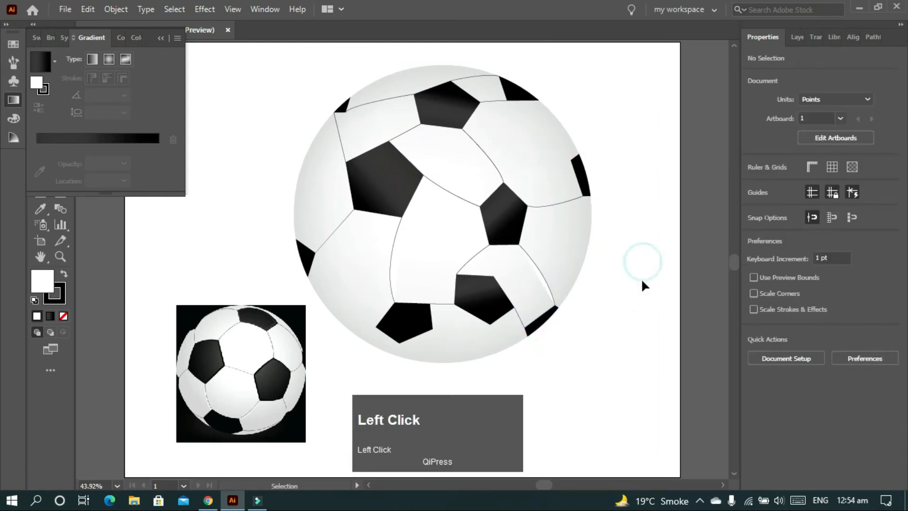
Delete the reference image of the soccer ball
click(547, 196)
click(283, 349)
key(Delete)
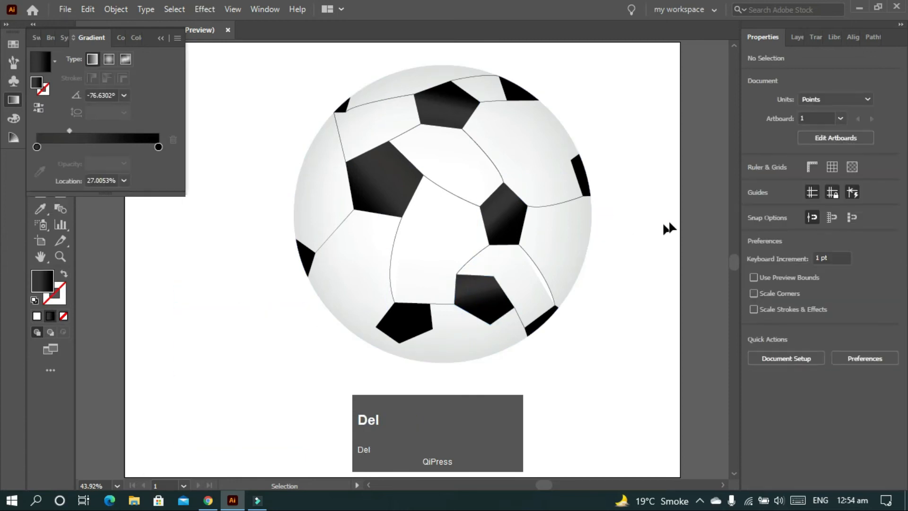
Refine the curves of the seam joining the right and lower pentagons and the seam from the large pentagon to the bottom pentagon
click(475, 256)
key(a)
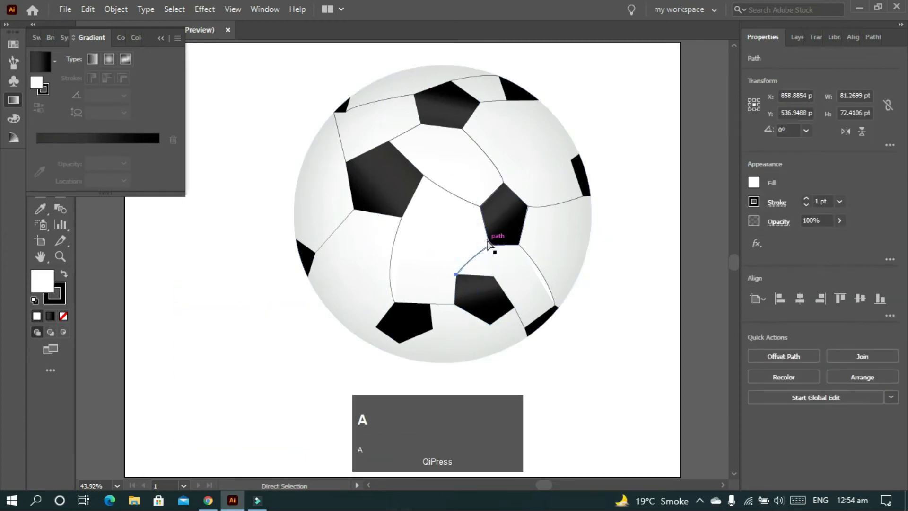
click(456, 275)
click(443, 290)
drag(443, 286, 445, 287)
click(389, 269)
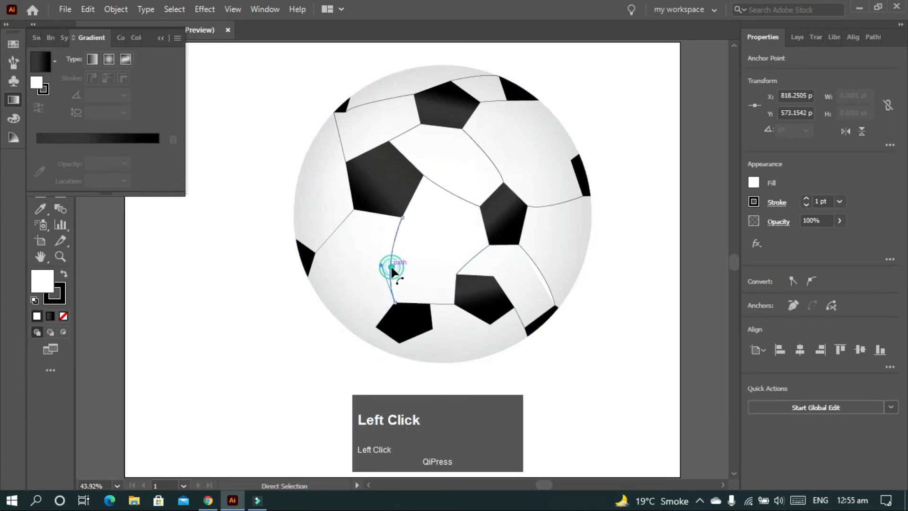
click(387, 266)
drag(393, 263, 393, 261)
Adjust the right pentagon's seam to the right edge patch, and flatten its curved seam to the top pentagon
click(561, 203)
drag(545, 210, 546, 206)
click(499, 164)
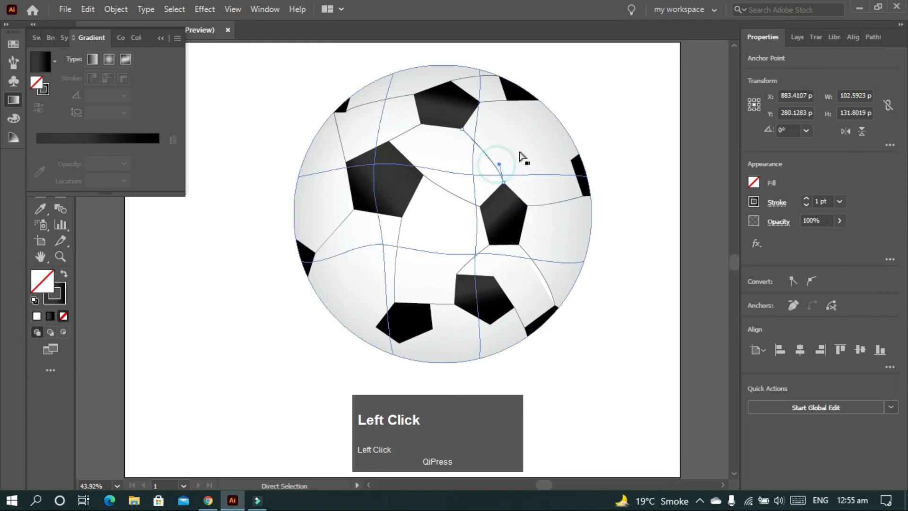
drag(498, 164, 496, 168)
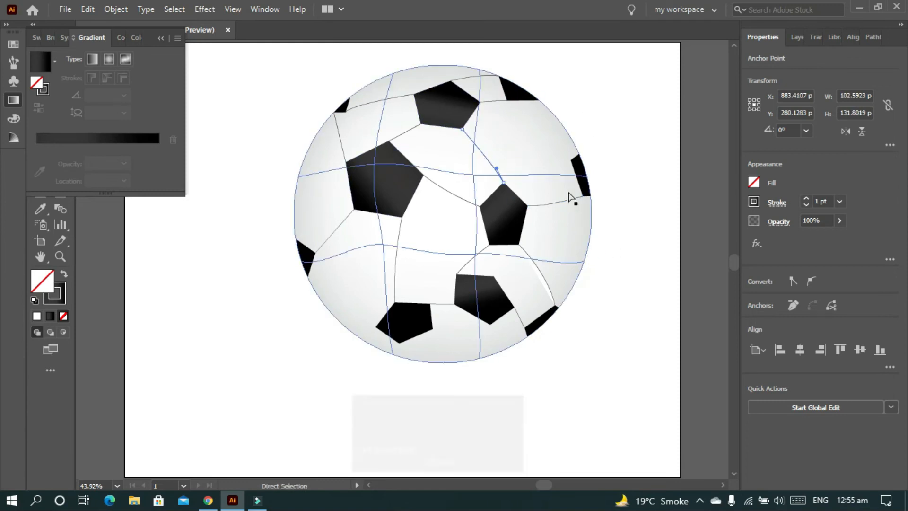
Remove the fill from the seam between the right pentagon and the lower-right edge patch, and deselect it
key(v)
click(546, 278)
click(42, 280)
click(65, 317)
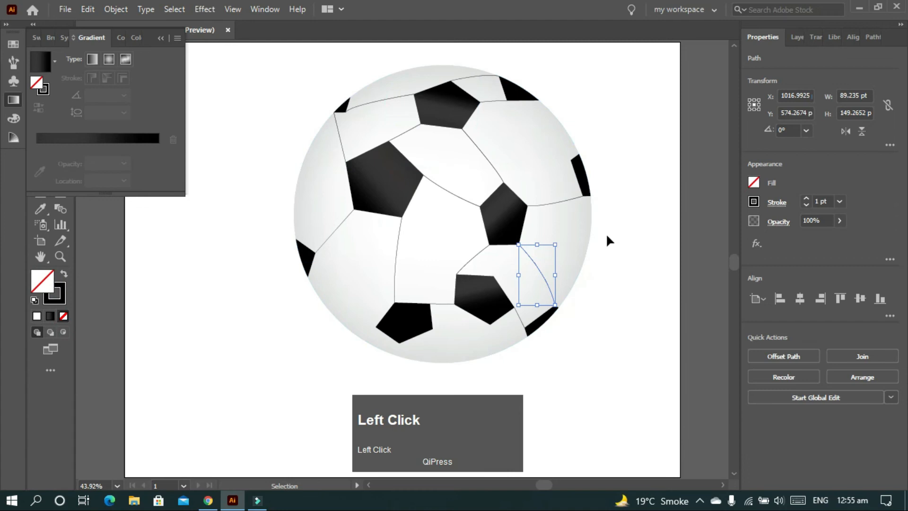
click(607, 280)
Select all the dark pentagons and edge patches together and give them a black stroke
click(490, 302)
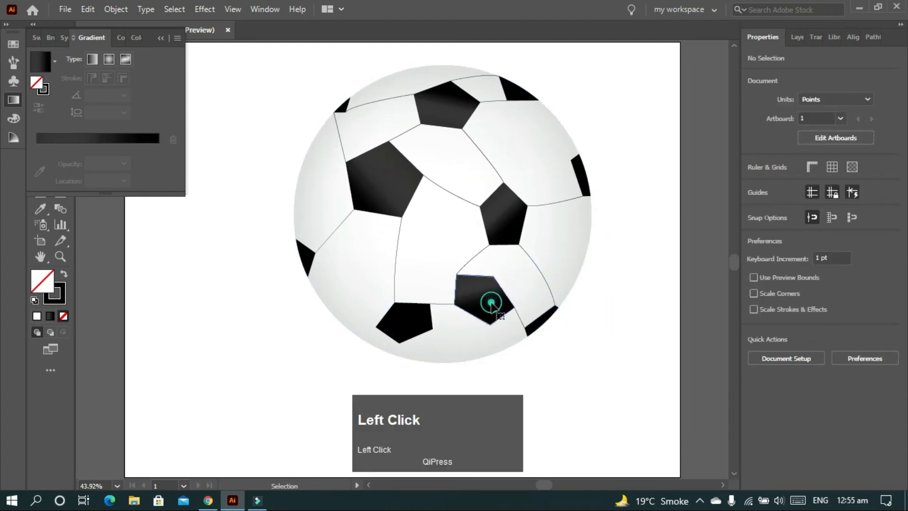
shift+click(510, 218)
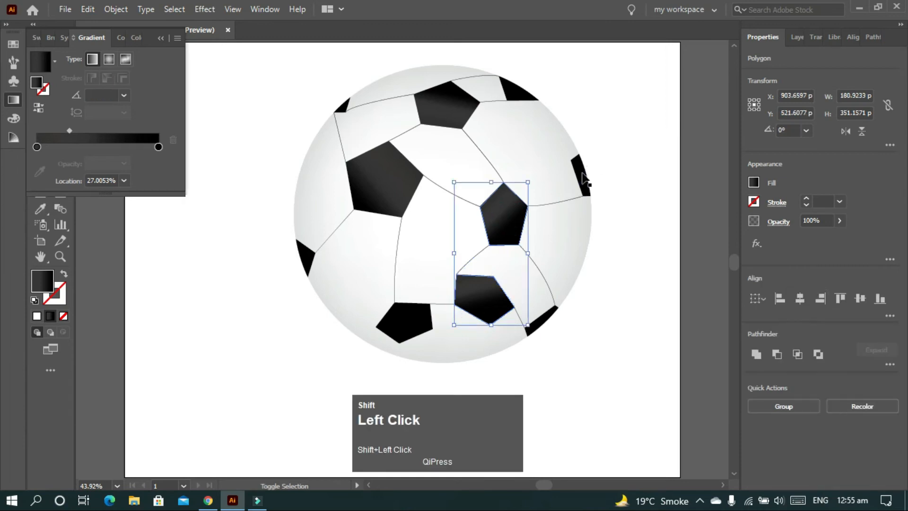
shift+click(581, 175)
shift+click(507, 88)
shift+click(450, 101)
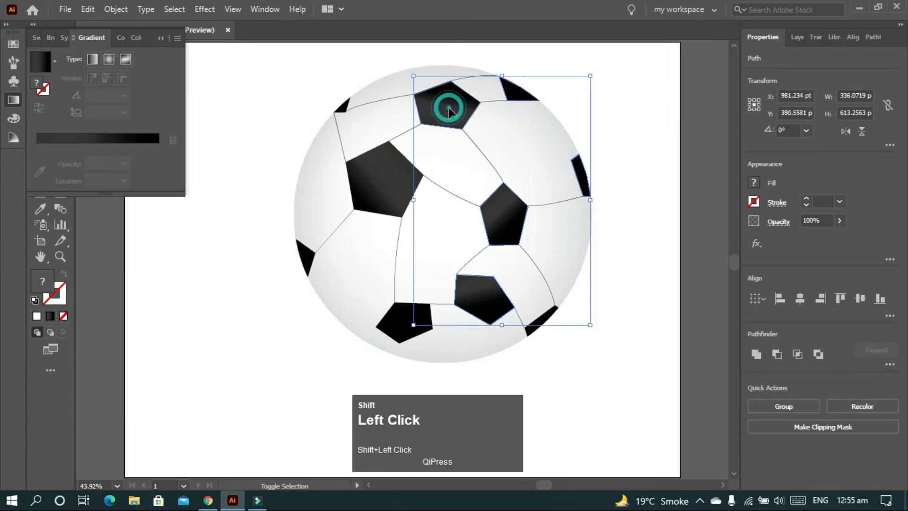
shift+click(344, 106)
shift+click(375, 178)
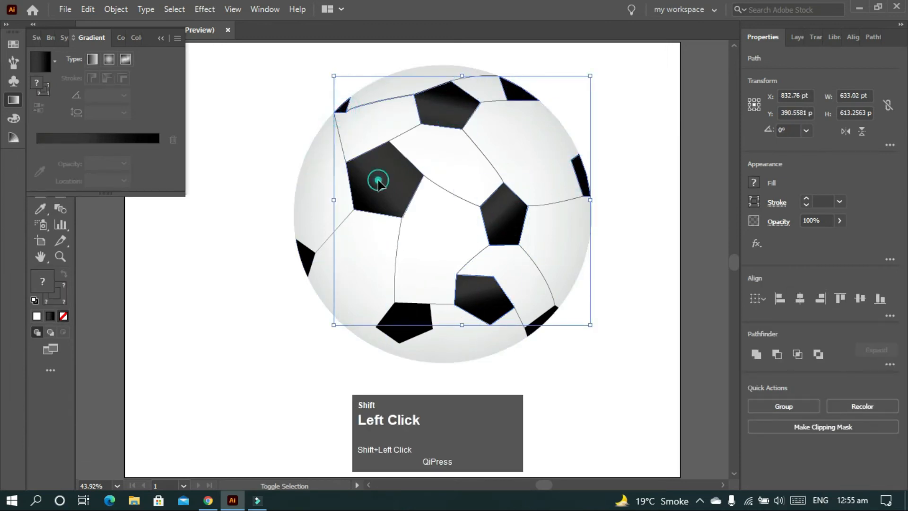
shift+click(307, 260)
shift+click(406, 338)
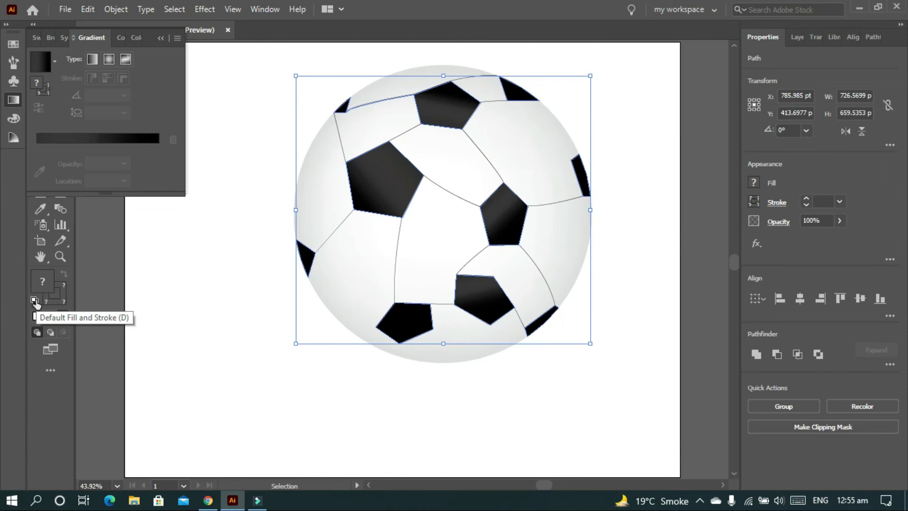
click(50, 299)
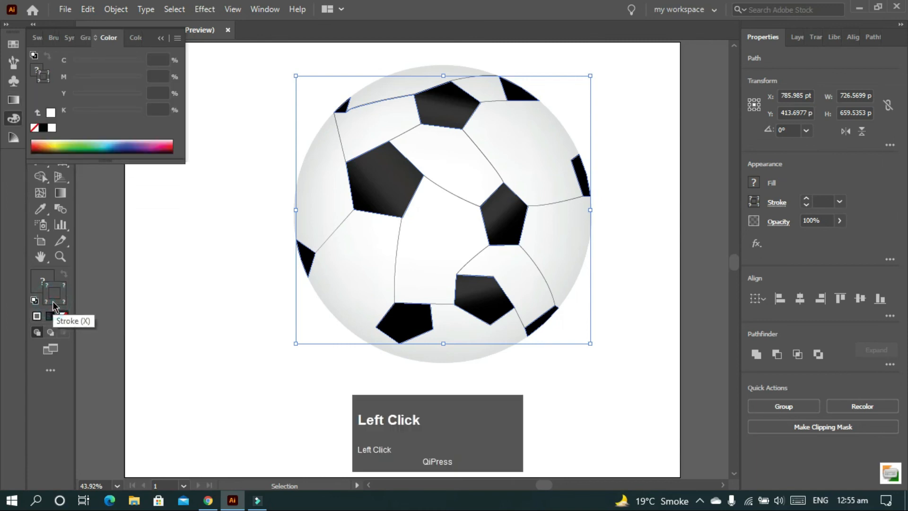
double_click(60, 299)
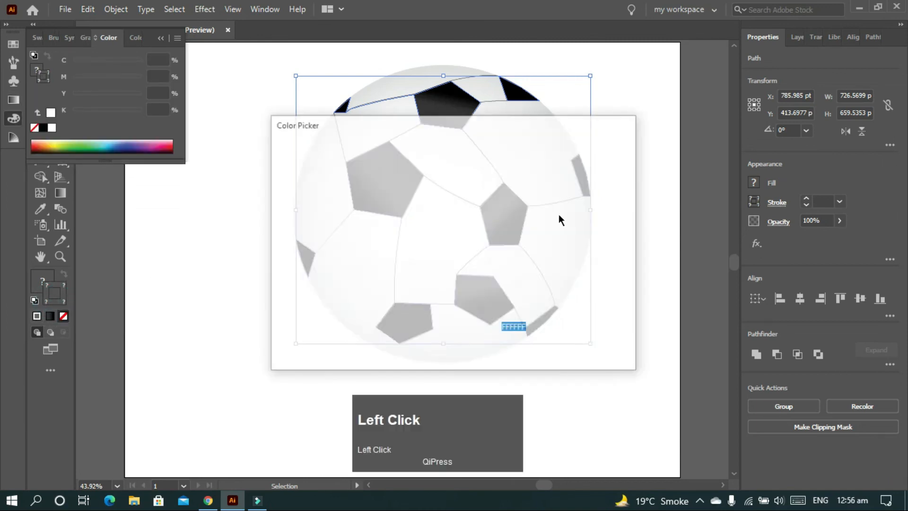
click(599, 168)
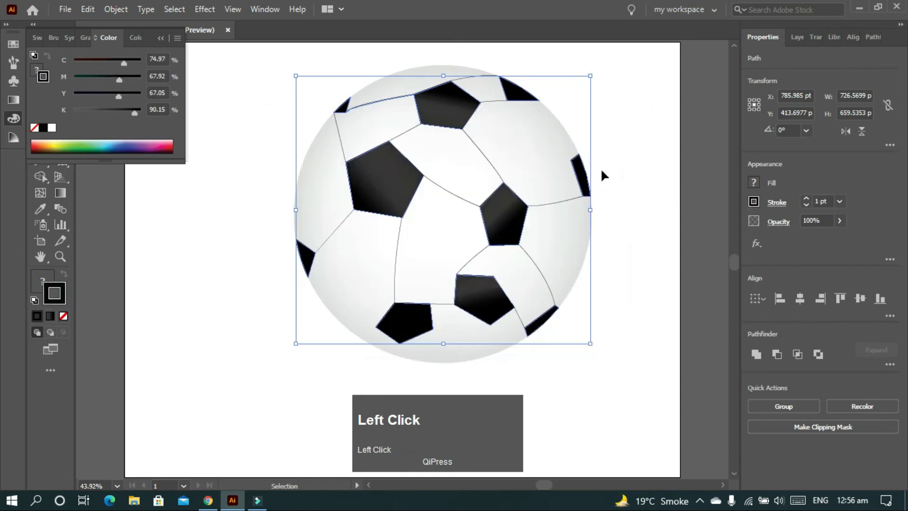
Set the stroke weight of the selected patches to 8 pt and deselect them
scroll(827, 201, up, 9)
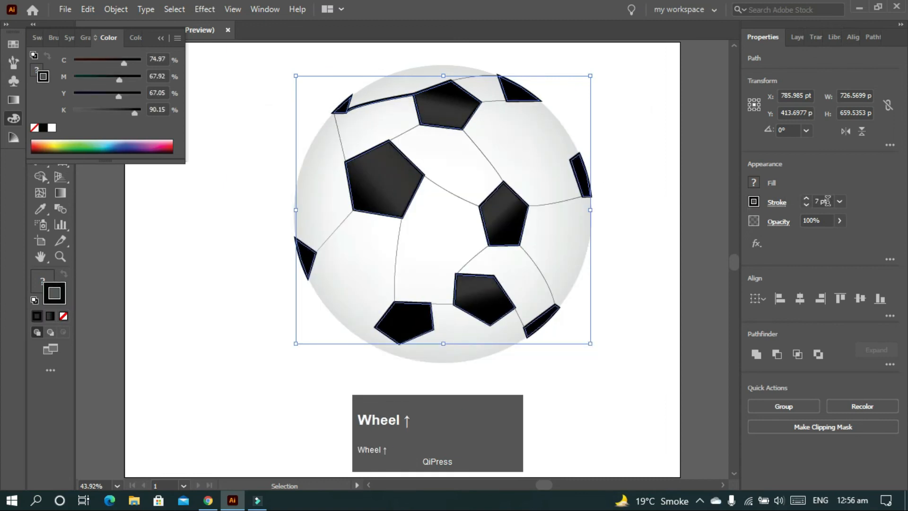
scroll(827, 201, down, 4)
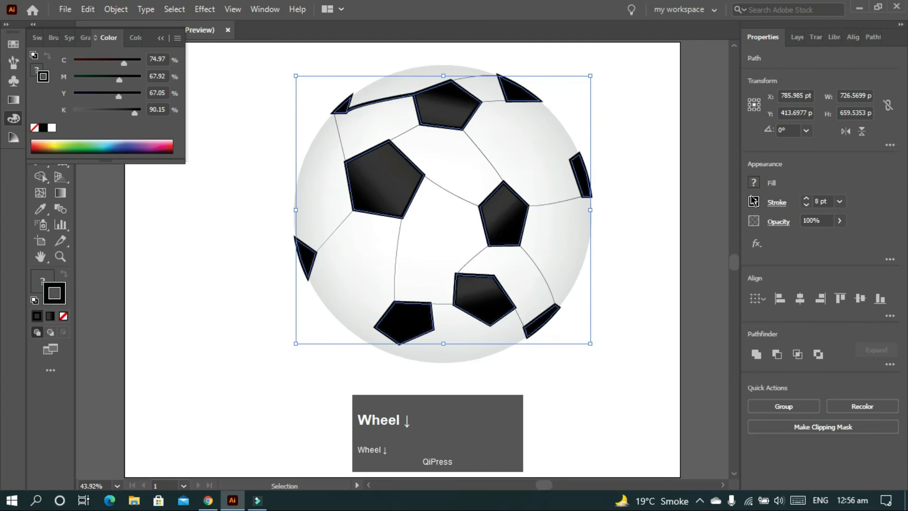
click(631, 161)
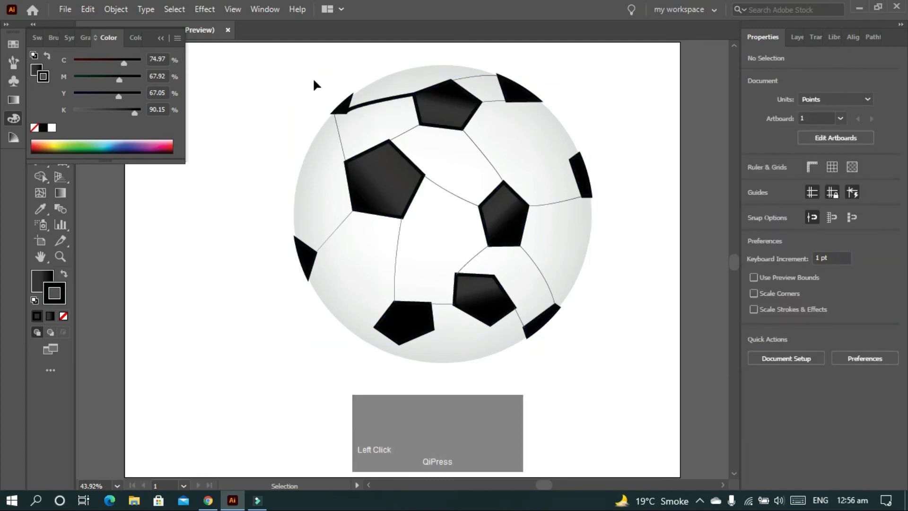
Replace the thickened seam between the top pentagon and the upper-left edge patch with a straight one in default fill and 1 pt stroke
click(371, 98)
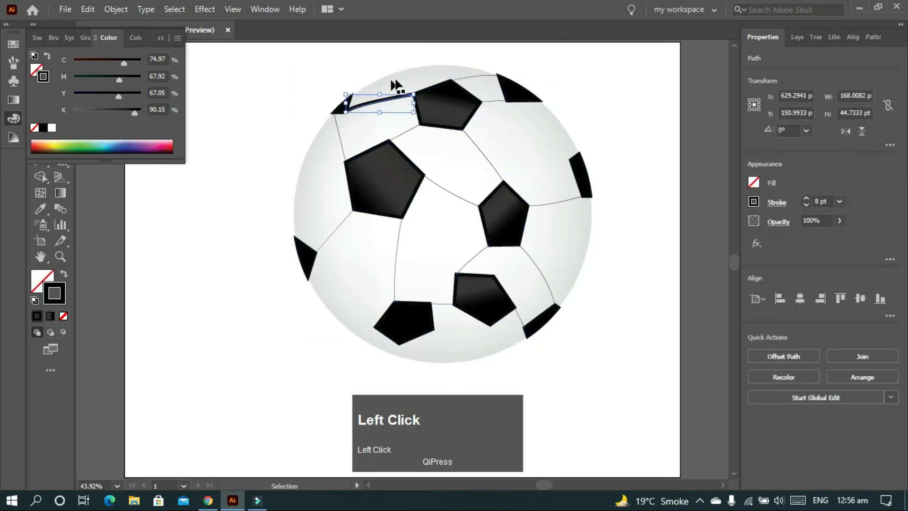
key(Delete)
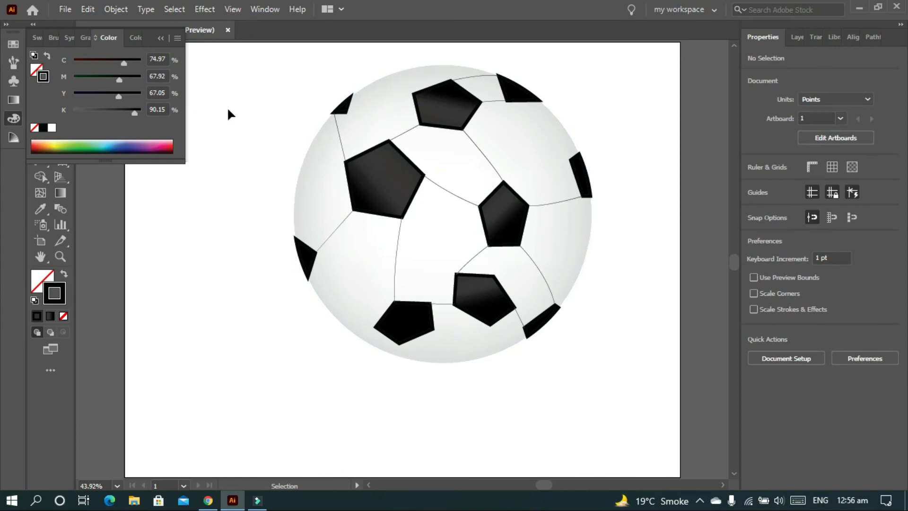
key(p)
click(414, 95)
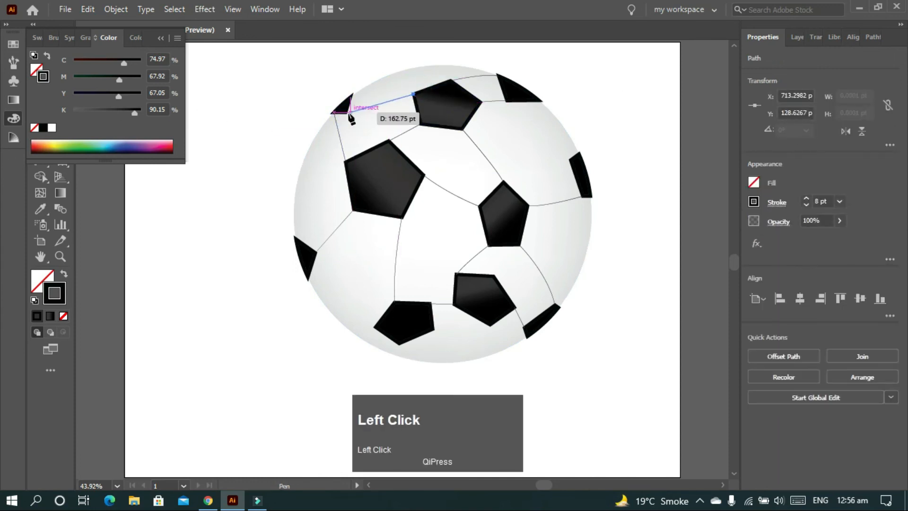
click(346, 112)
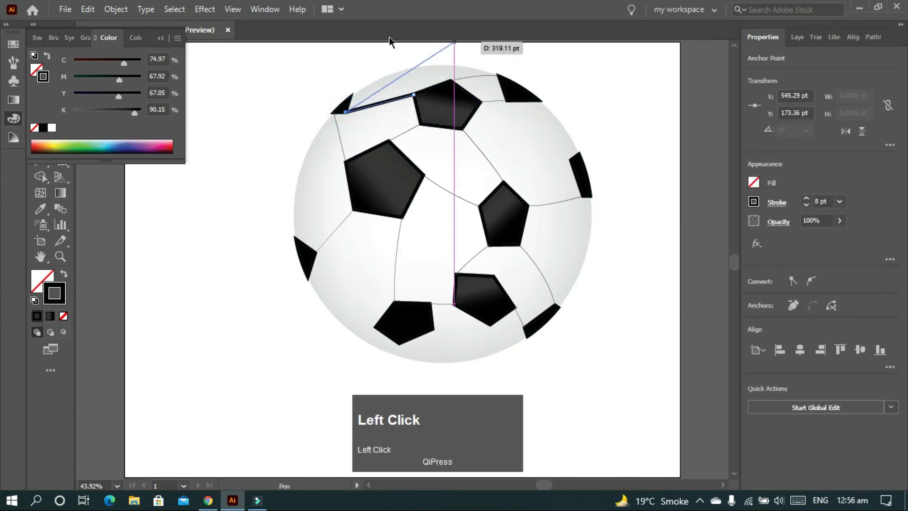
click(65, 276)
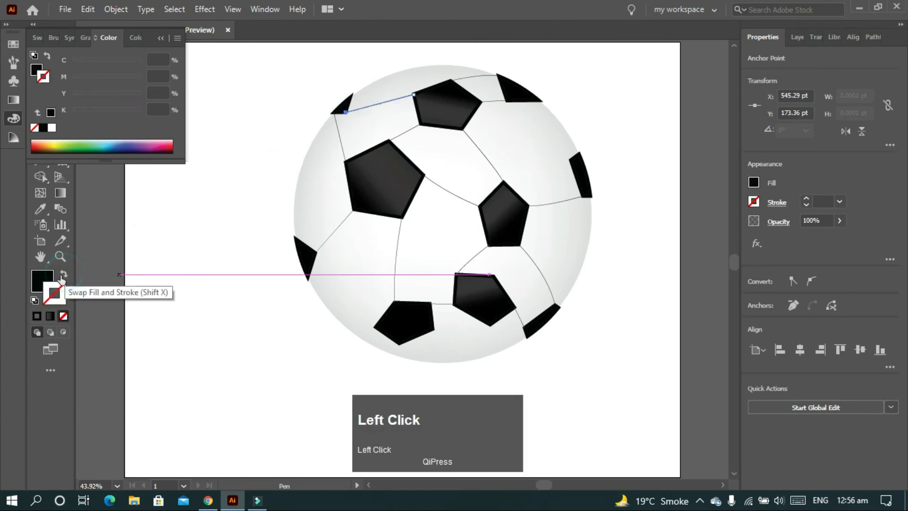
click(34, 300)
key(v)
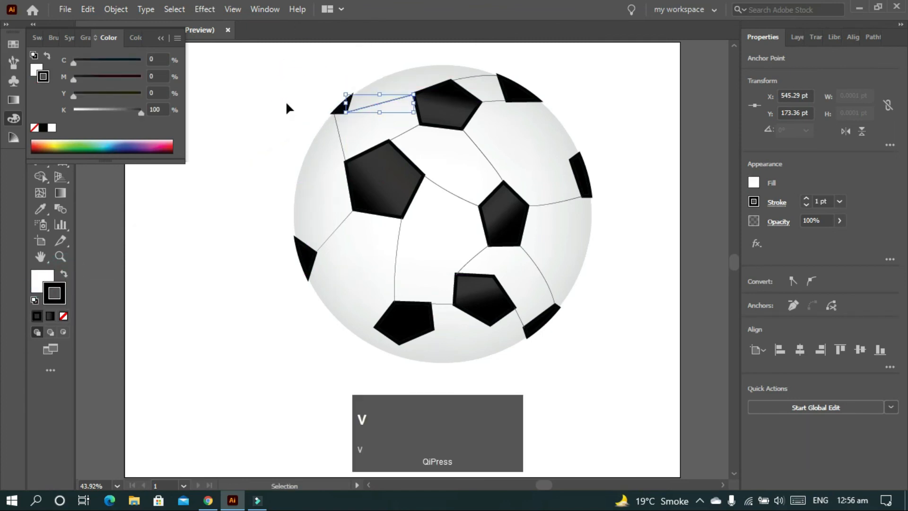
Deselect the new seam and reduce the upper-left edge patch's stroke weight until it has no stroke
click(276, 95)
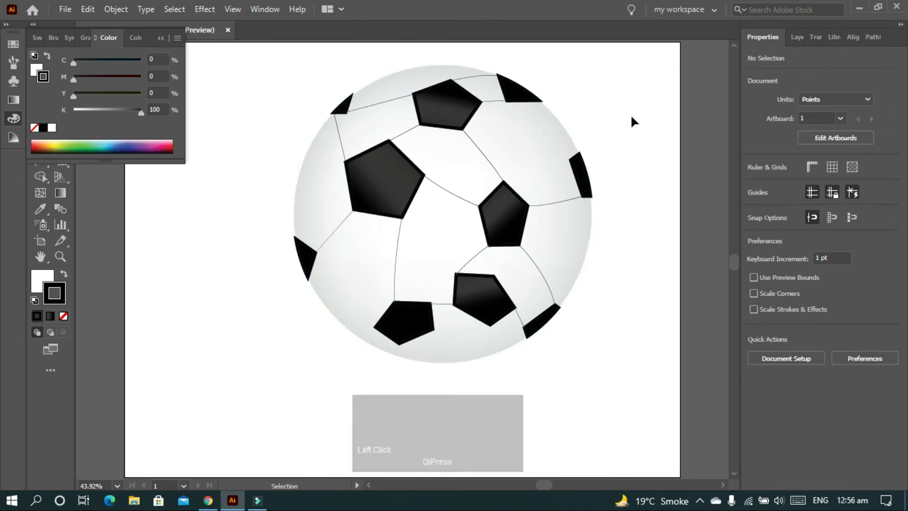
click(344, 114)
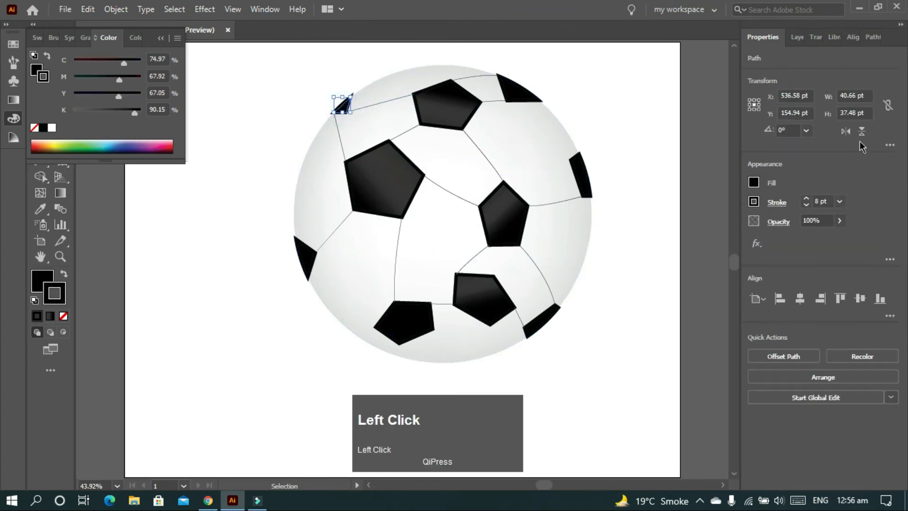
scroll(825, 202, down, 2)
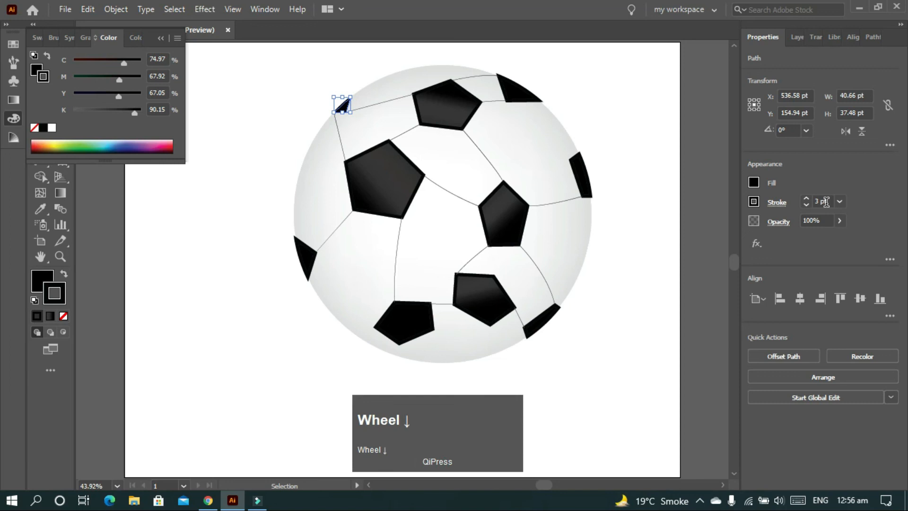
scroll(825, 201, down, 1)
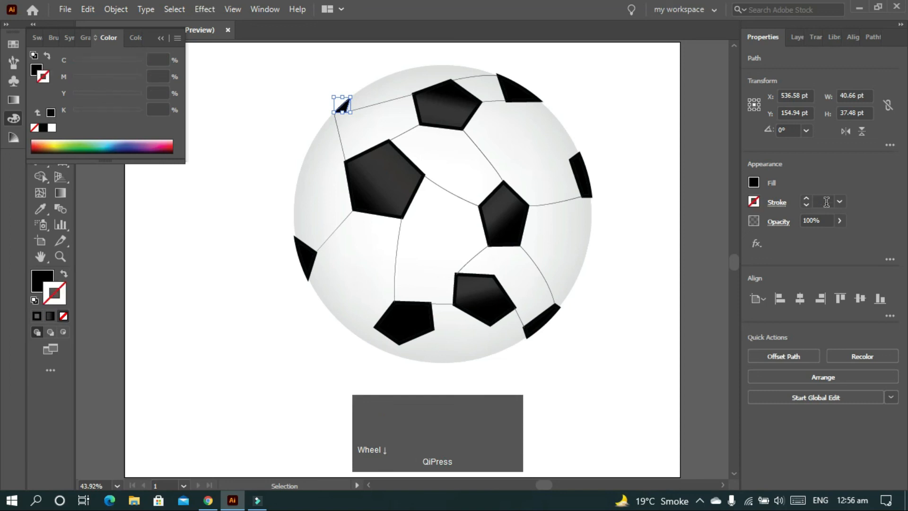
Thin the black strokes on the lower-right and right edge patches, setting the lower-right patch to 1 pt
click(550, 313)
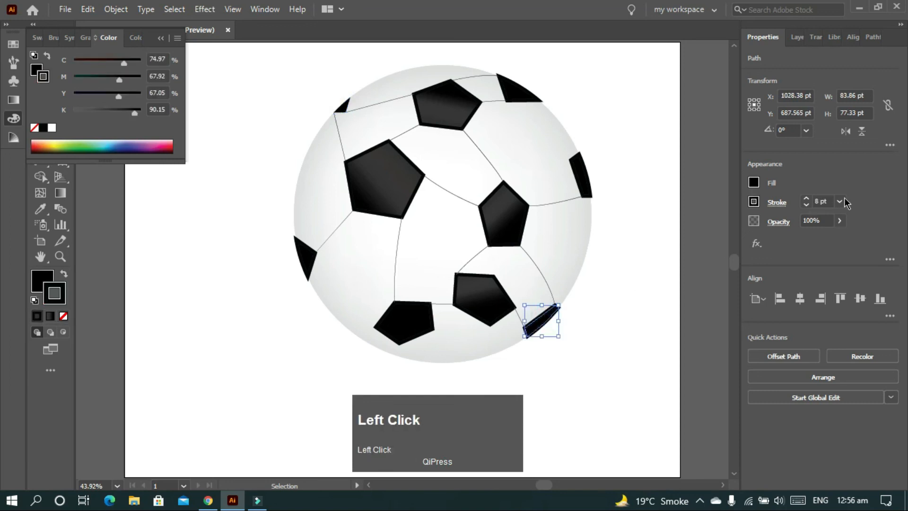
scroll(823, 202, down, 4)
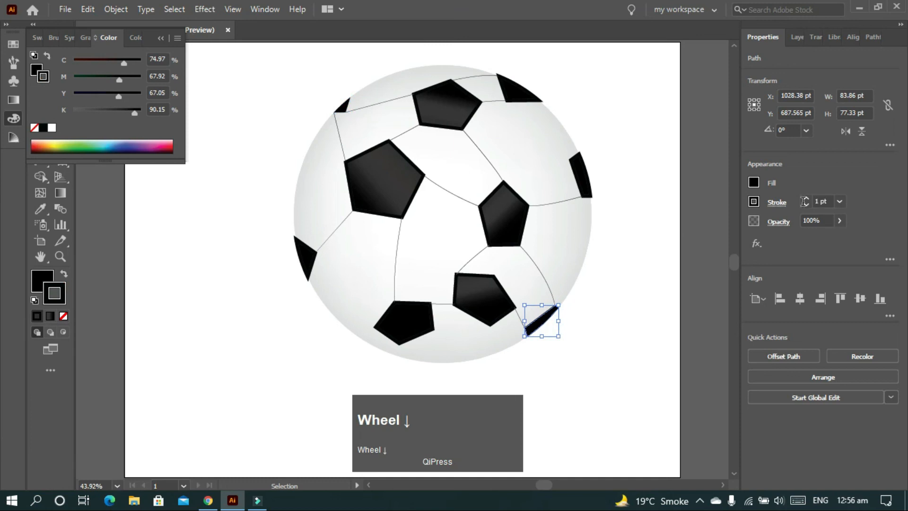
click(580, 175)
scroll(820, 197, down, 1)
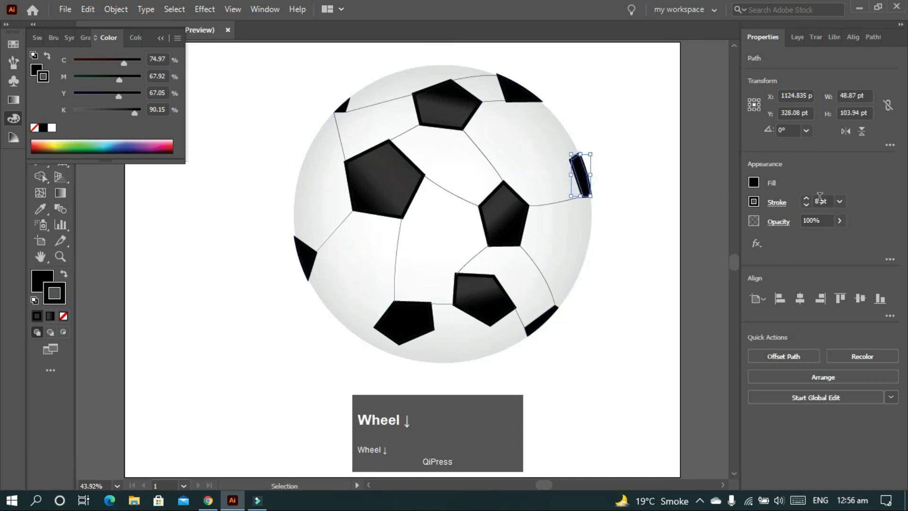
Reduce the stroke weight of the upper-right and left edge patches so they fit the ball's outline, and deselect
click(531, 99)
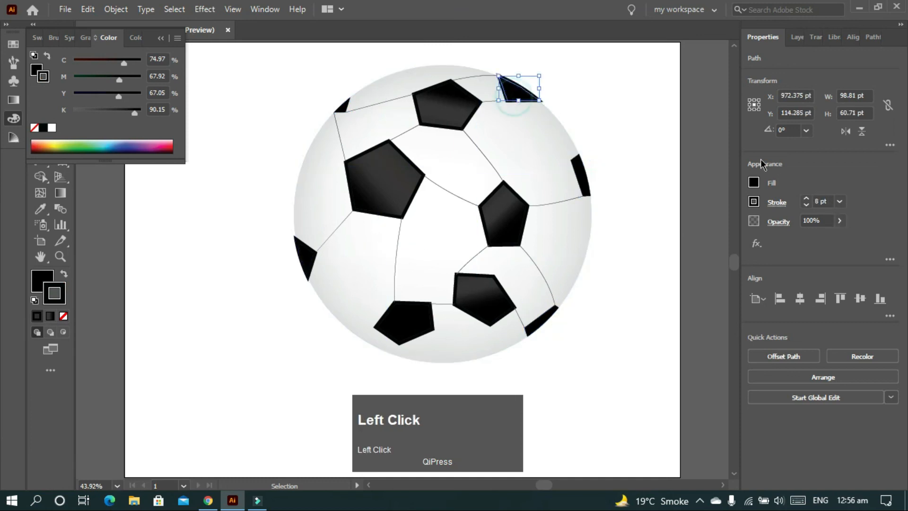
scroll(817, 198, down, 1)
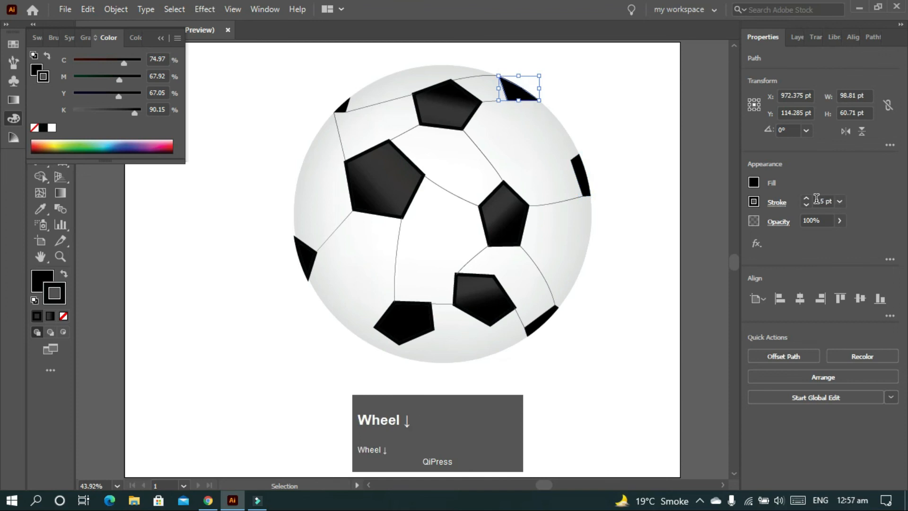
click(305, 257)
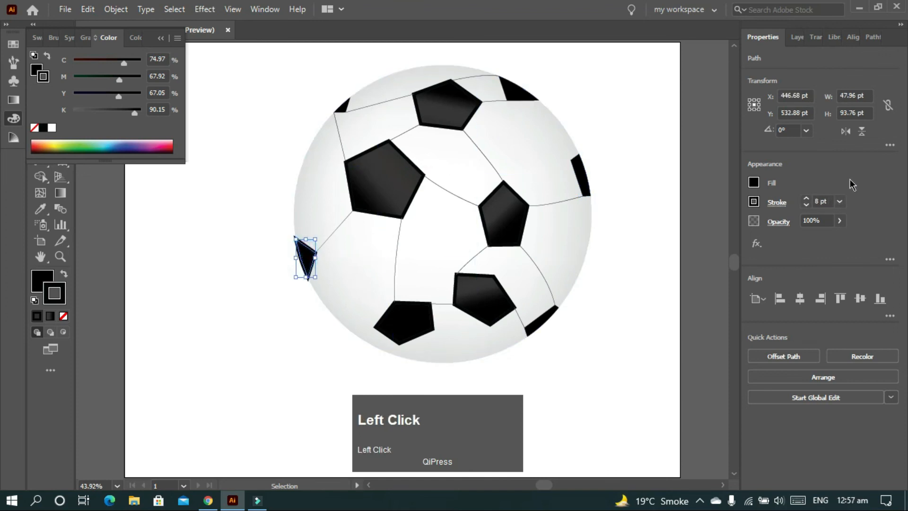
scroll(820, 199, down, 3)
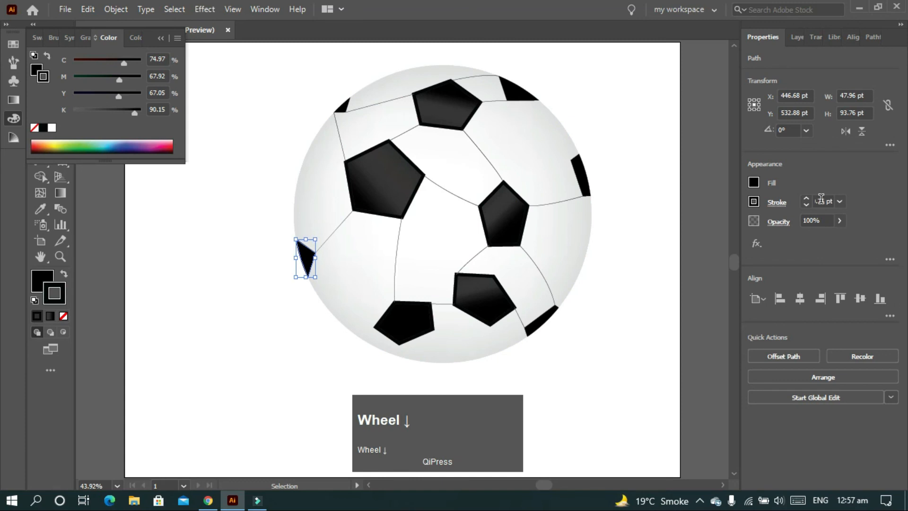
click(559, 106)
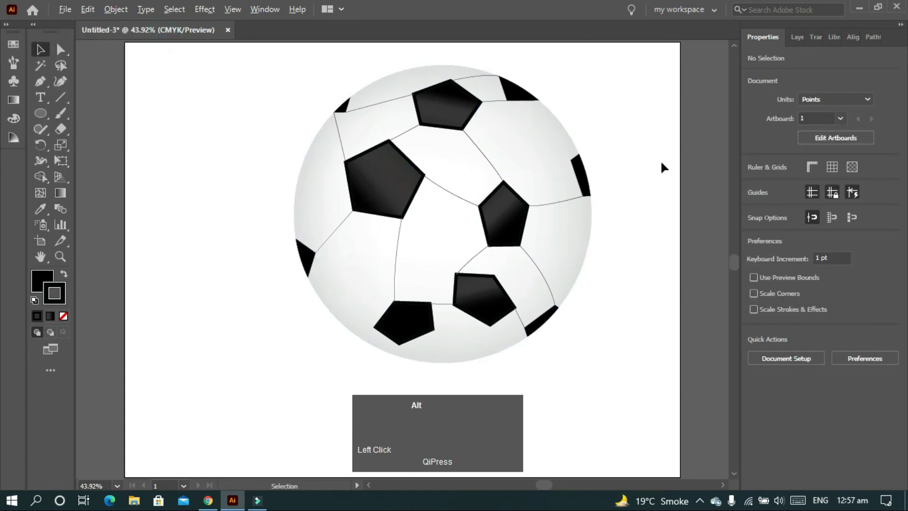
Draw a rectangle with default white fill and black stroke covering the whole artboard, about 1369 by 1073 pt
alt+scroll(710, 170, down, 1)
click(364, 152)
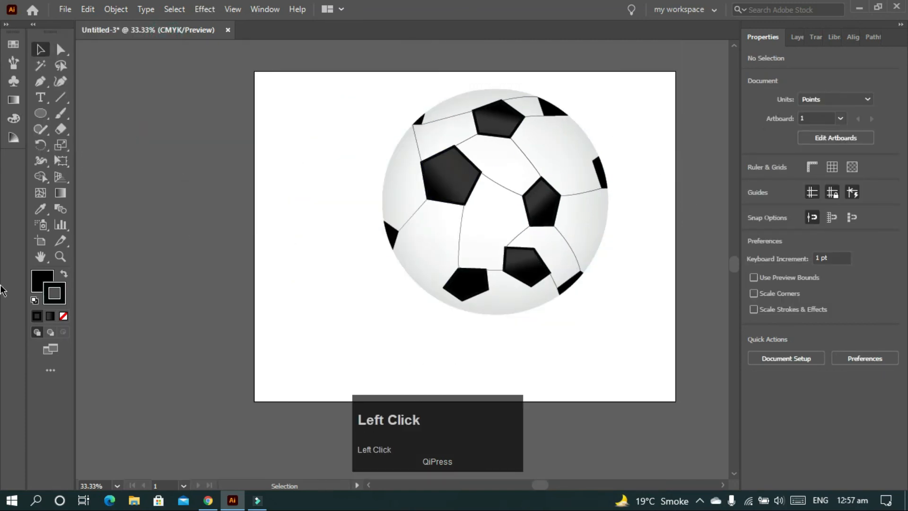
click(33, 301)
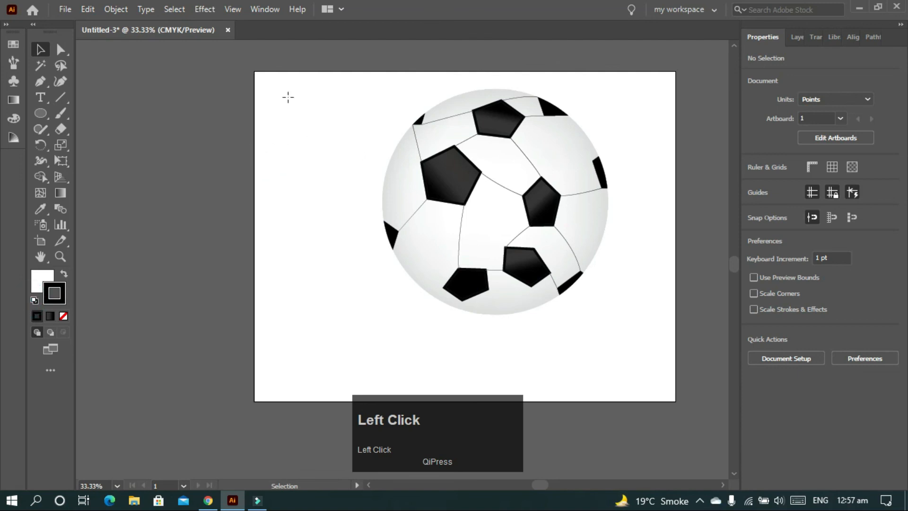
key(m)
drag(257, 72, 674, 401)
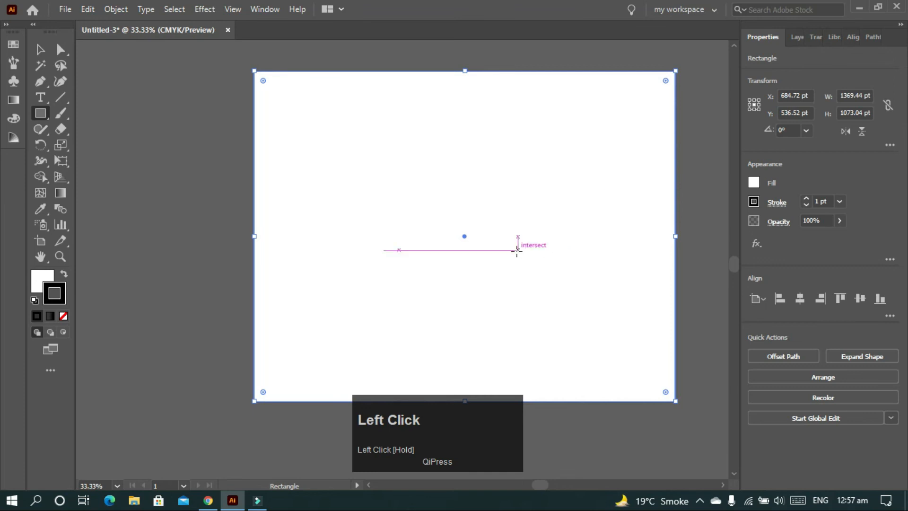
Send the artboard-sized rectangle behind the ball and swap its colours to a black fill with white stroke
right_click(516, 247)
mouse_move(593, 442)
mouse_move(628, 423)
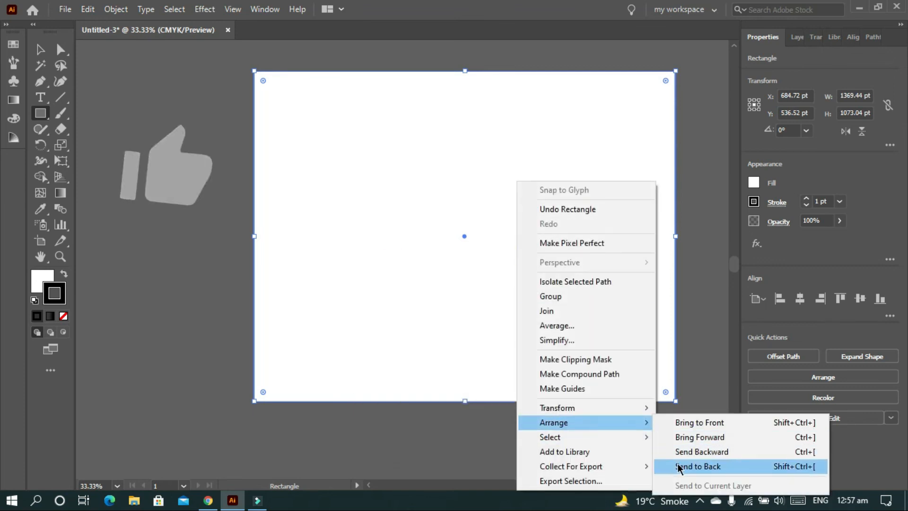
click(653, 465)
click(64, 273)
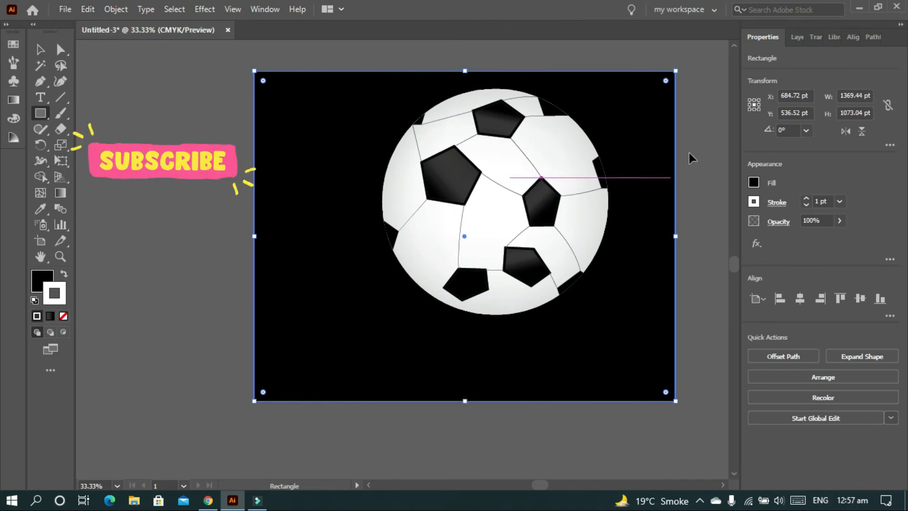
Lock the background rectangle in the layer list and group all the ball's parts together
key(v)
click(796, 37)
click(782, 57)
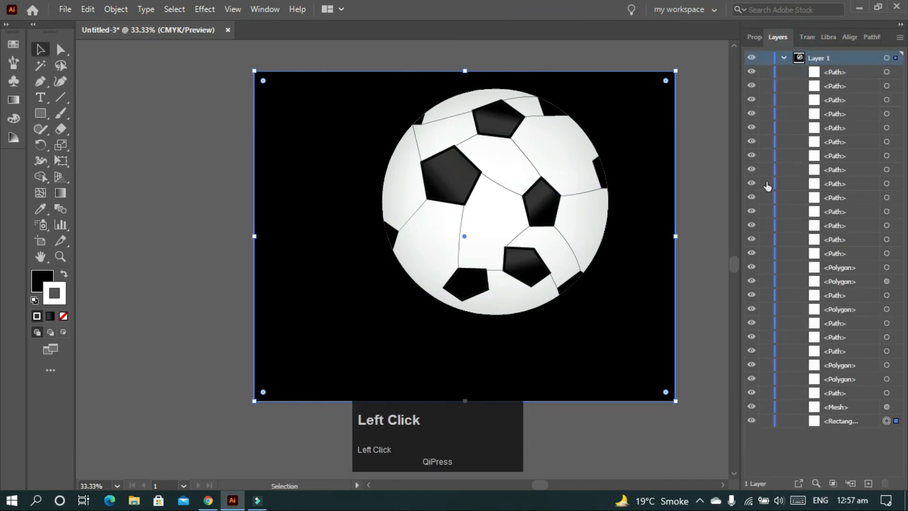
click(766, 421)
drag(633, 84, 314, 385)
key(ctrl+g)
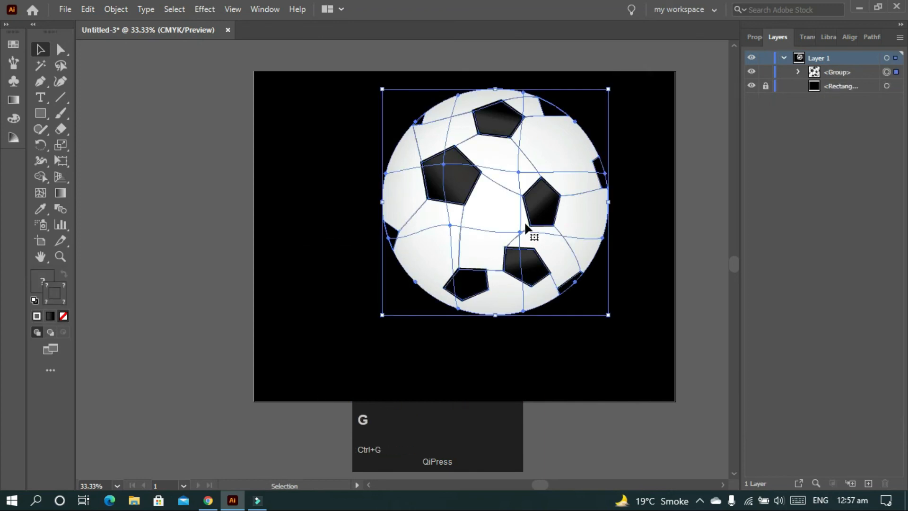
Unlock the background rectangle, centre the ball group horizontally and vertically on the artboard, and deselect it
click(766, 87)
click(744, 39)
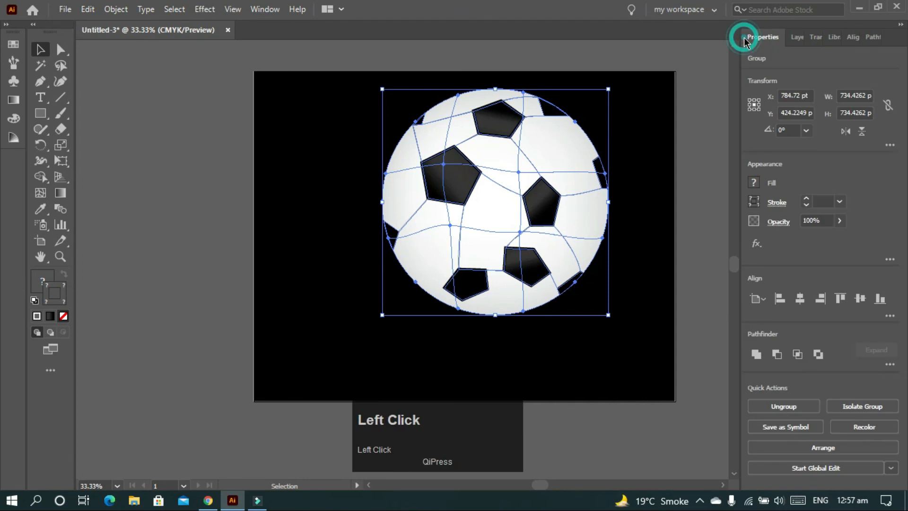
click(800, 299)
click(860, 299)
click(707, 227)
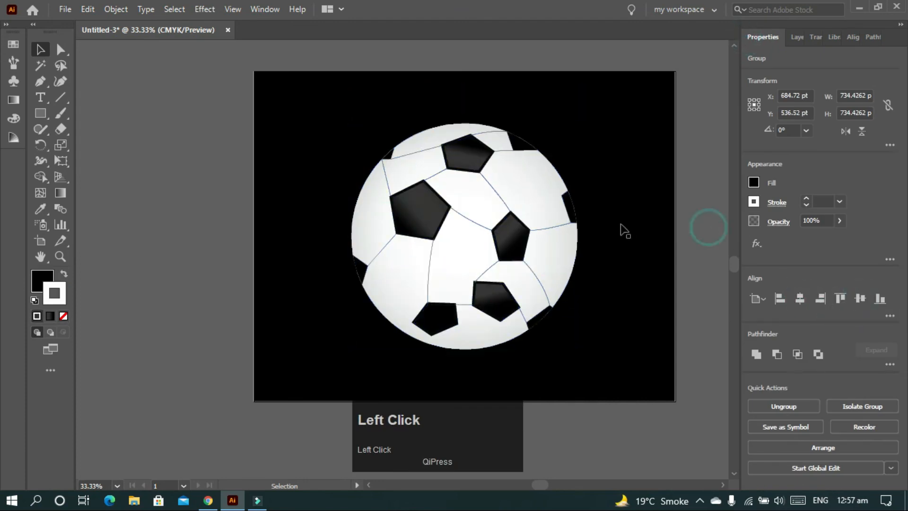